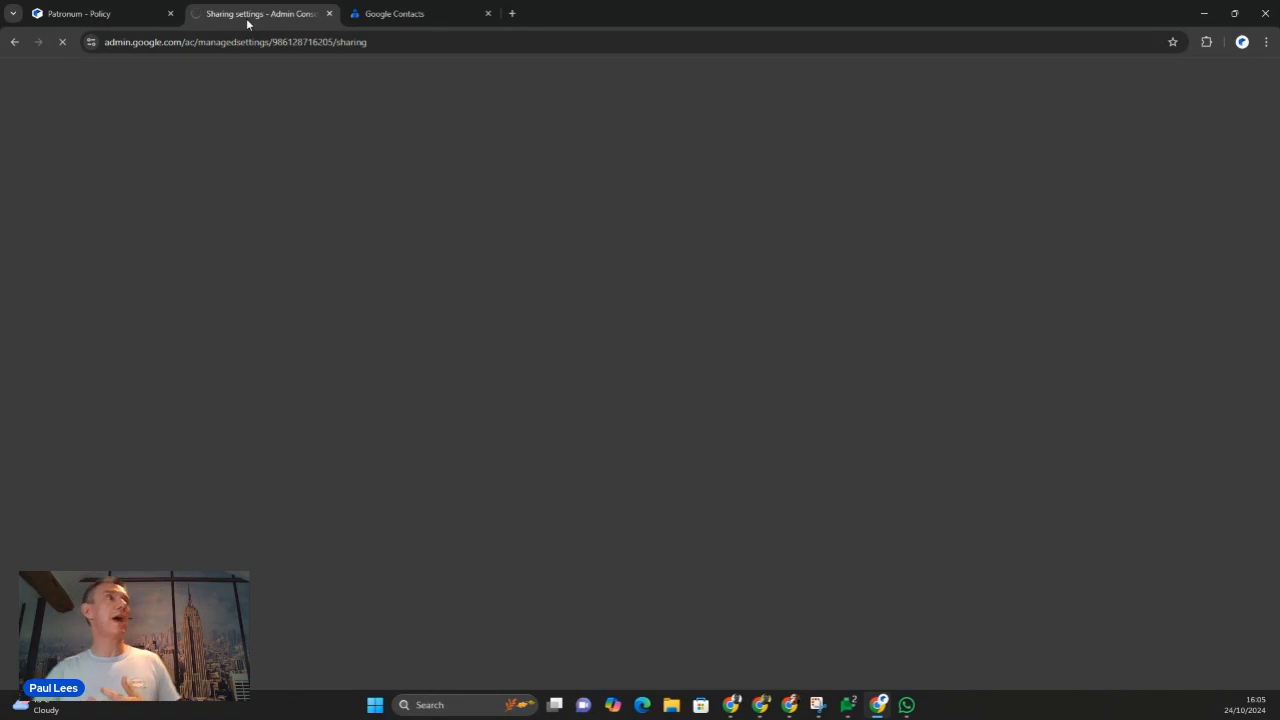
# Step: Sign in with the account password and open the Contact sharing options in the directory's sharing settings
pyautogui.write('••••••••••')
pyautogui.press('Return')
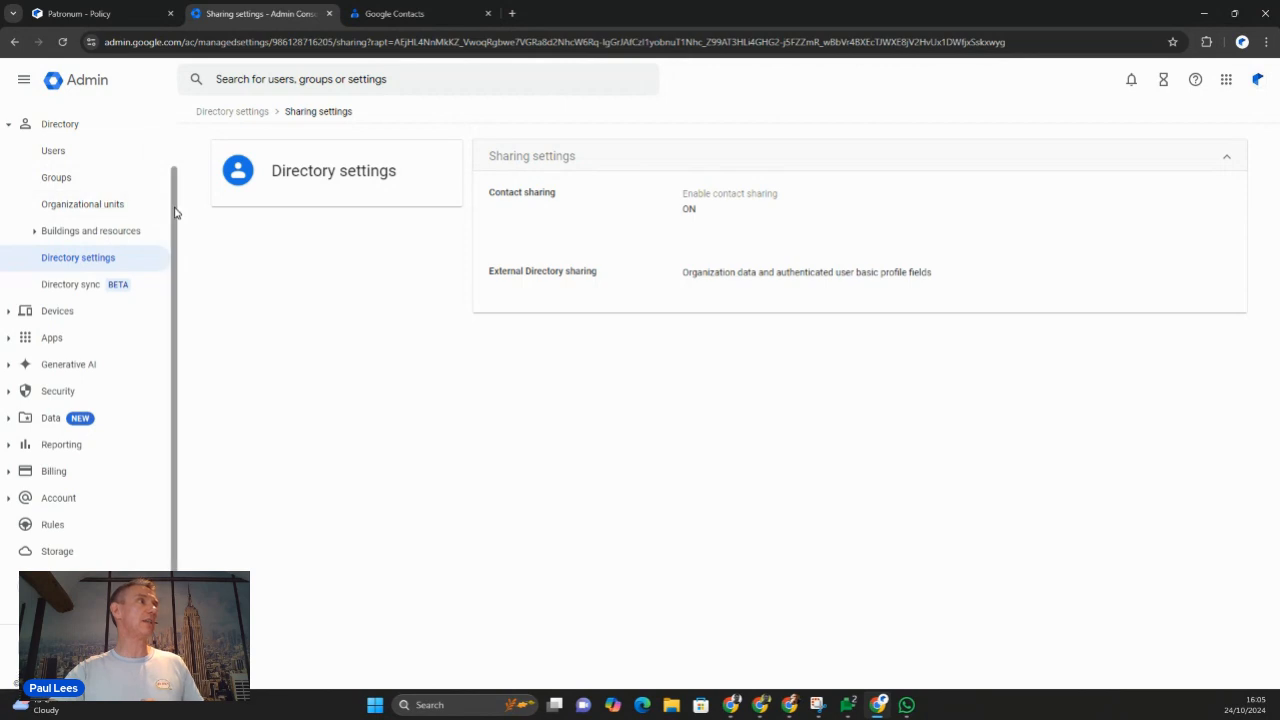
pyautogui.moveTo(176, 211); pyautogui.dragTo(166, 121)
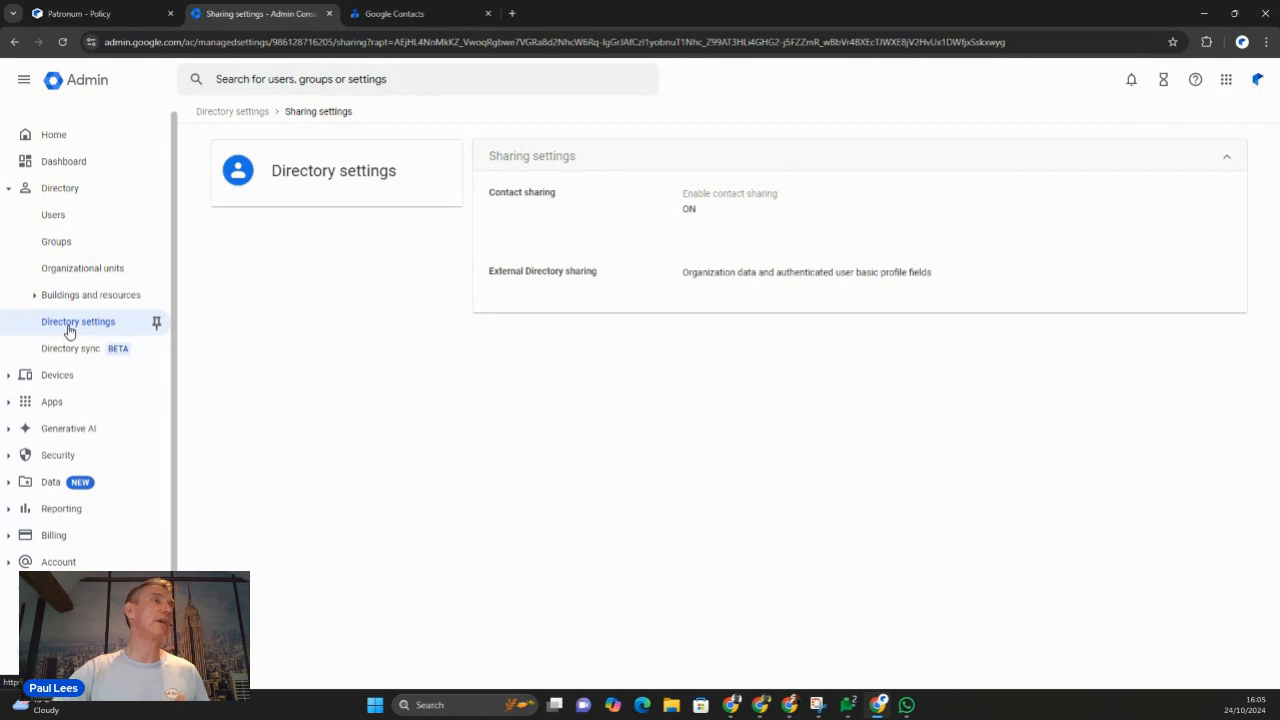
pyautogui.click(648, 224)
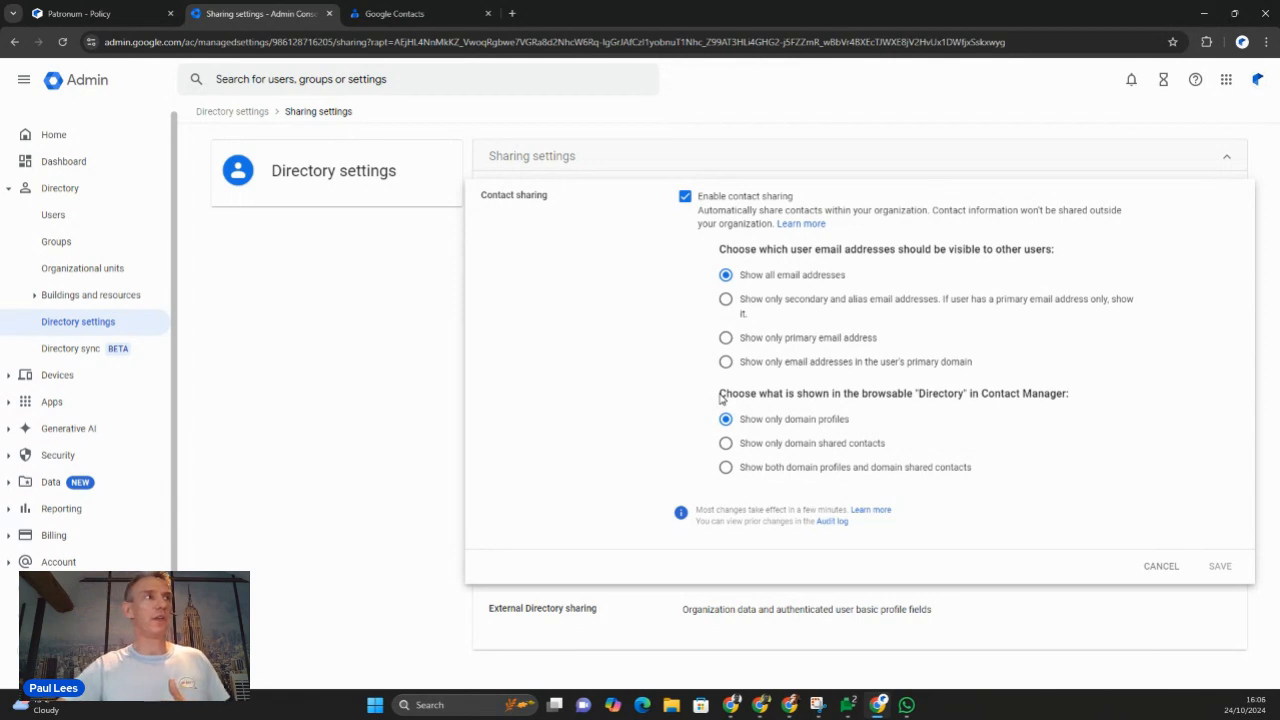
# Step: Highlight the heading about what the browsable Directory shows, and turn Enable contact sharing back on
pyautogui.moveTo(720, 397); pyautogui.dragTo(1072, 395)
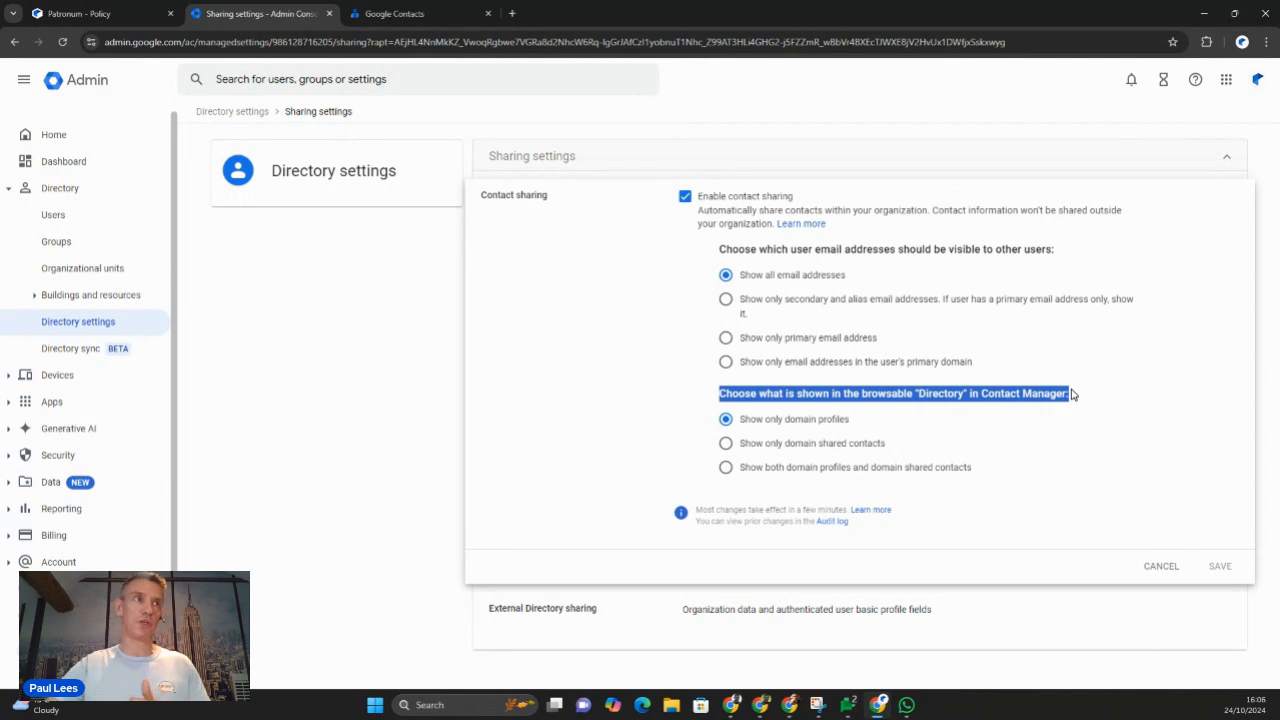
pyautogui.click(1033, 399)
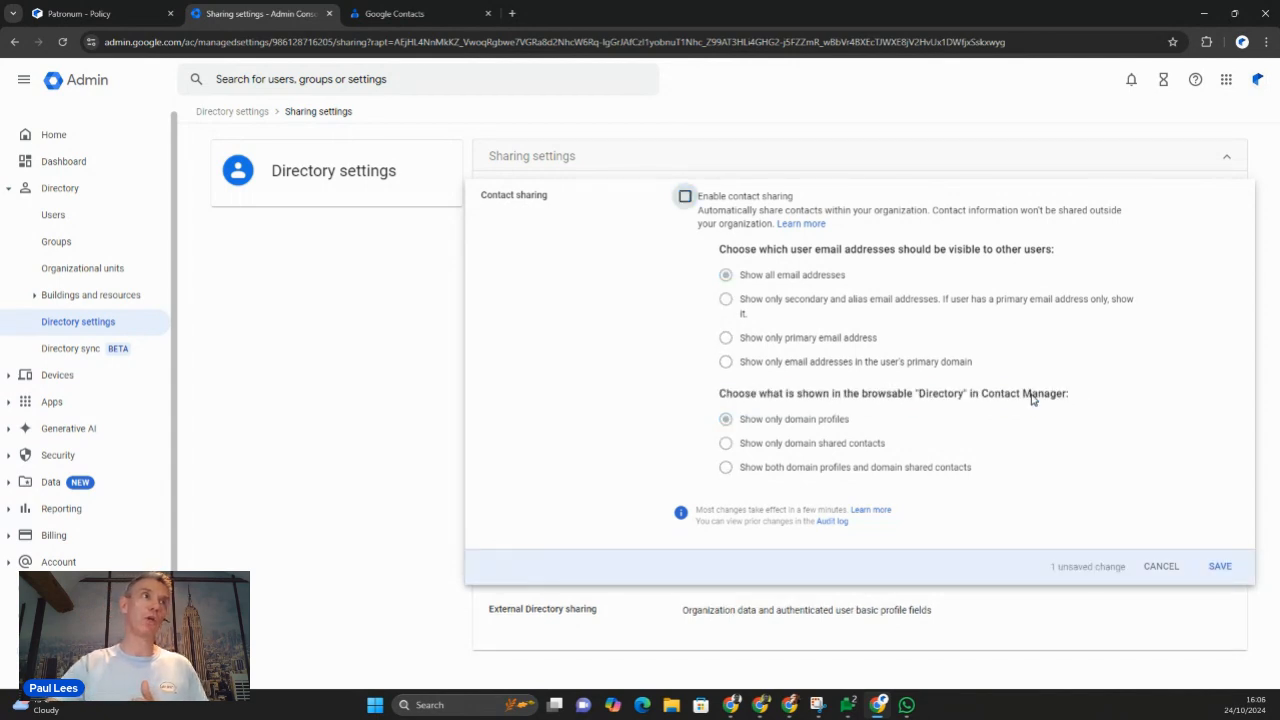
pyautogui.click(685, 196)
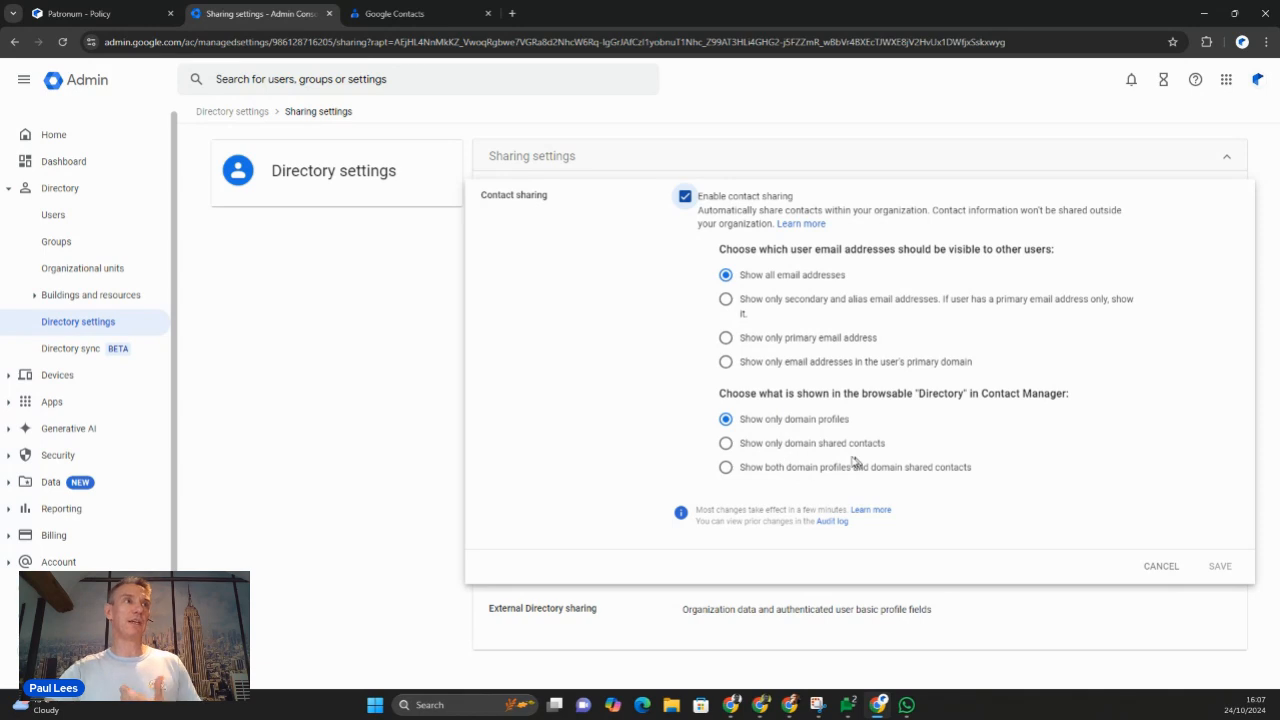
# Step: Switch to Google Contacts and view the organization's Directory list
pyautogui.click(425, 14)
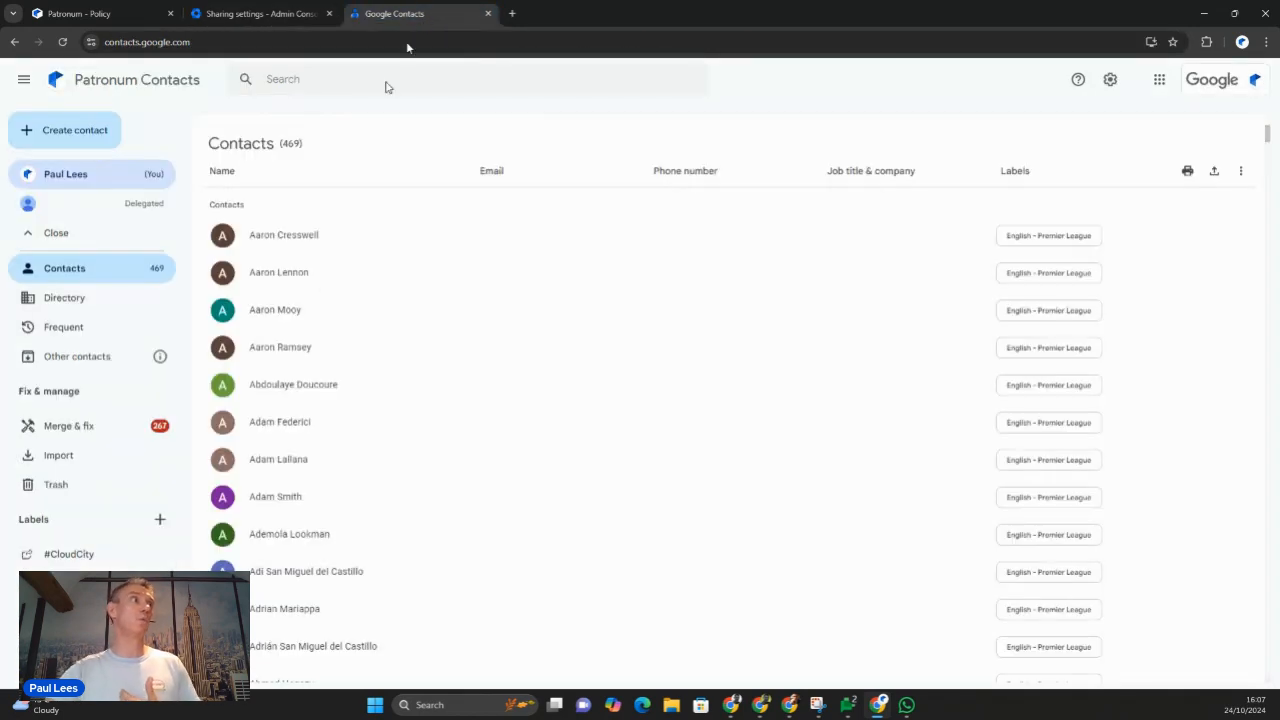
pyautogui.click(61, 300)
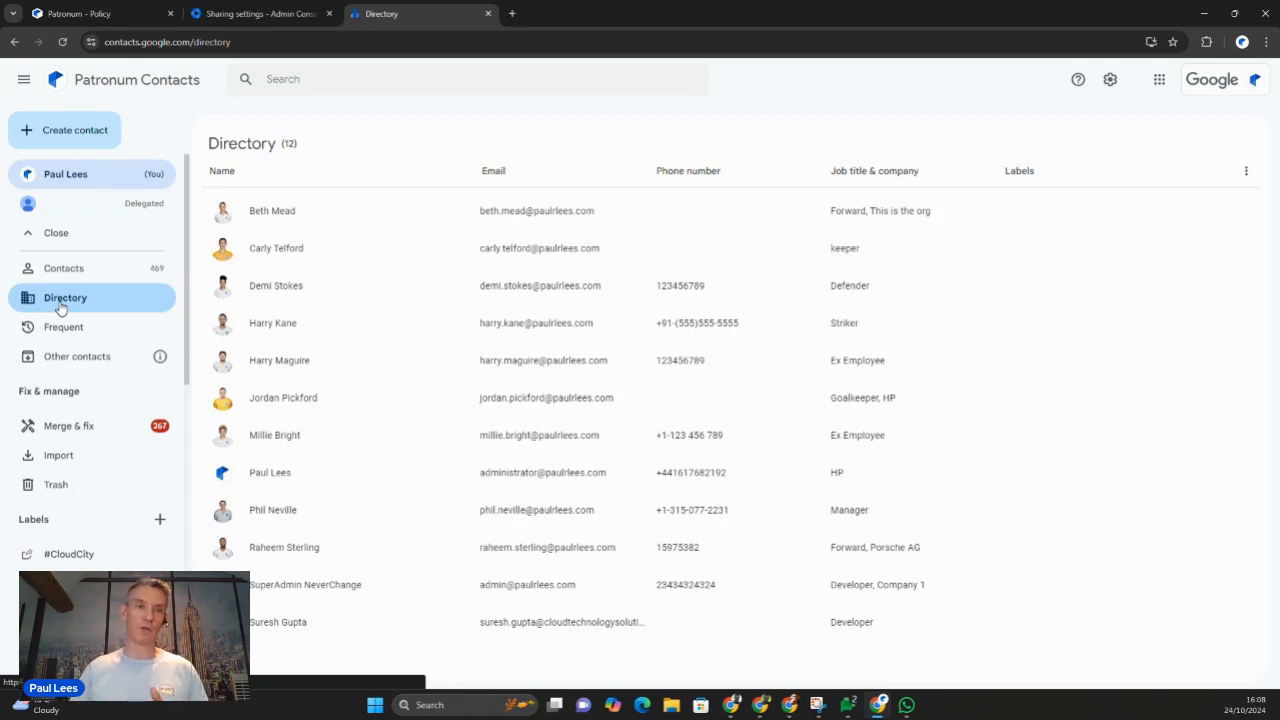
# Step: Switch to Patronum, open the Contacts policy, and examine the user assignment options in its workflow Conditions
pyautogui.click(100, 16)
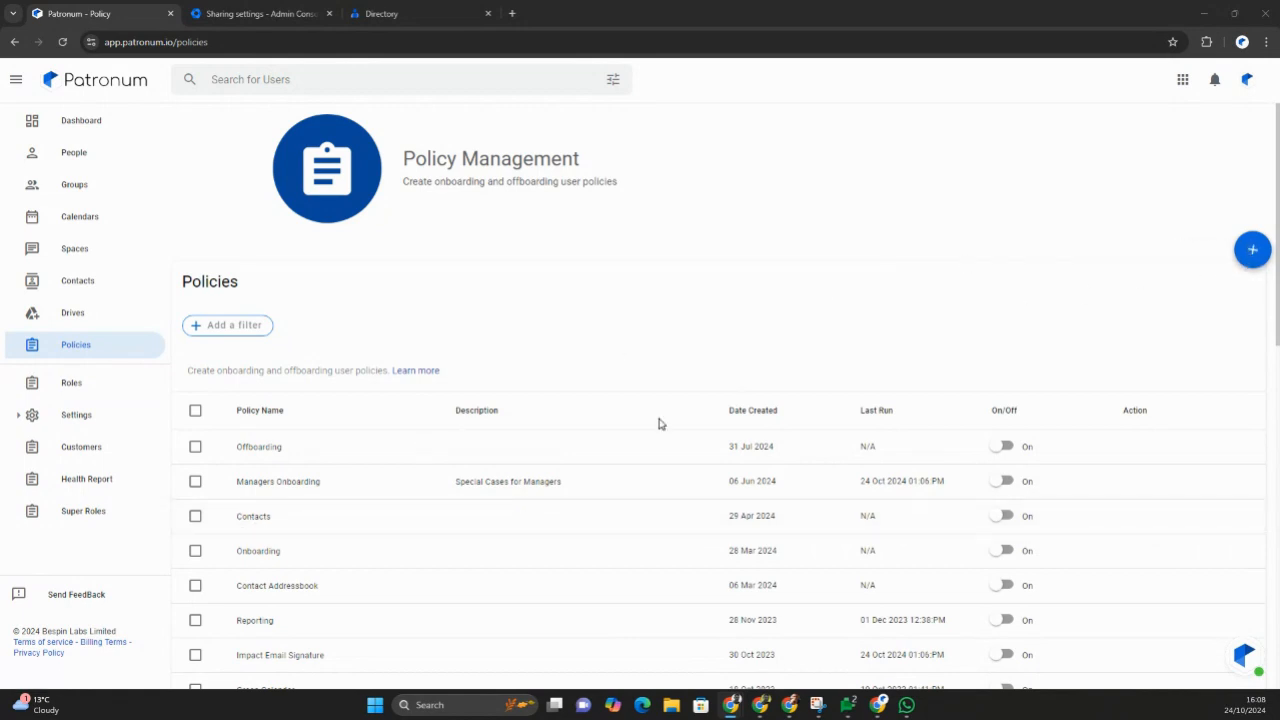
pyautogui.click(249, 516)
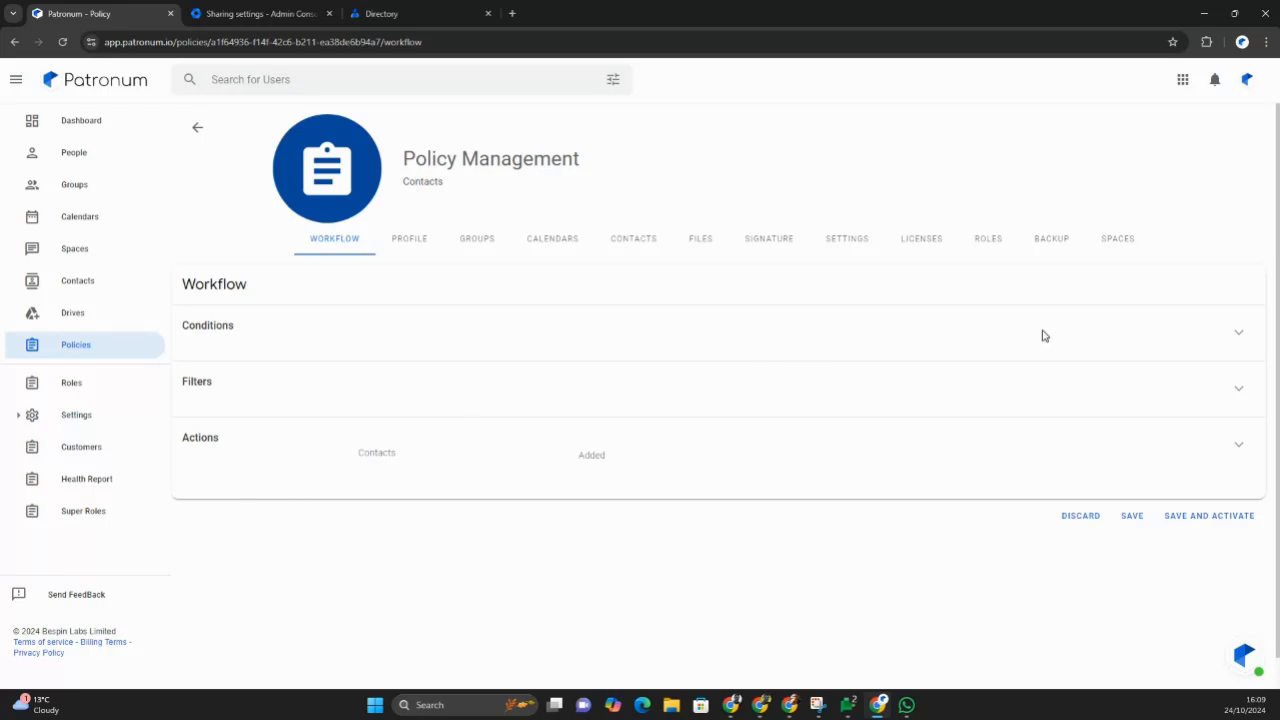
pyautogui.click(1238, 337)
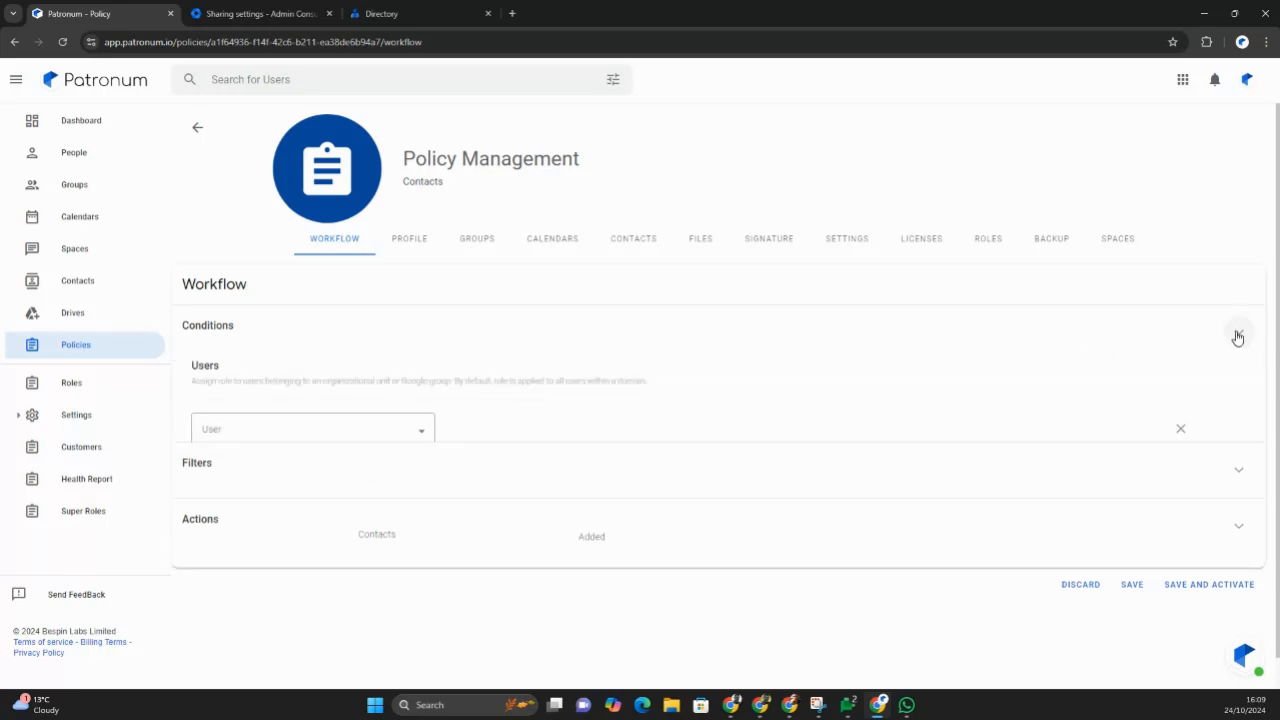
pyautogui.click(415, 437)
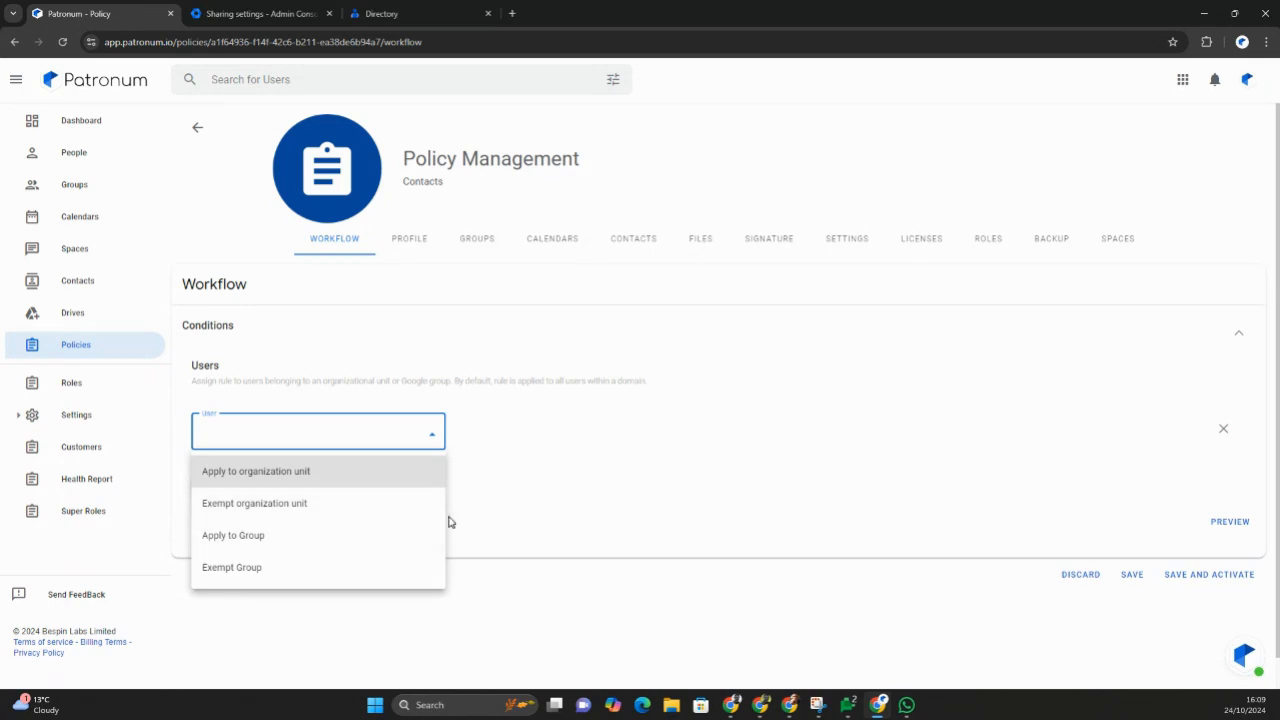
pyautogui.click(755, 357)
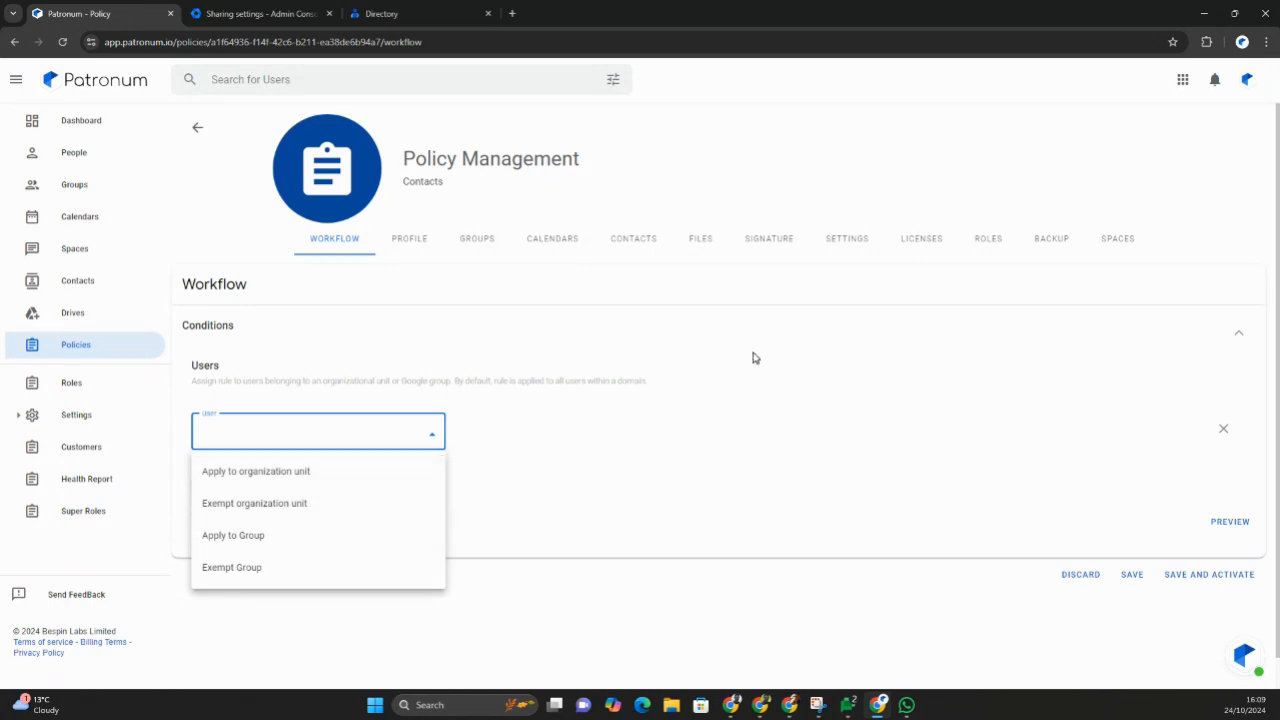
pyautogui.click(1236, 336)
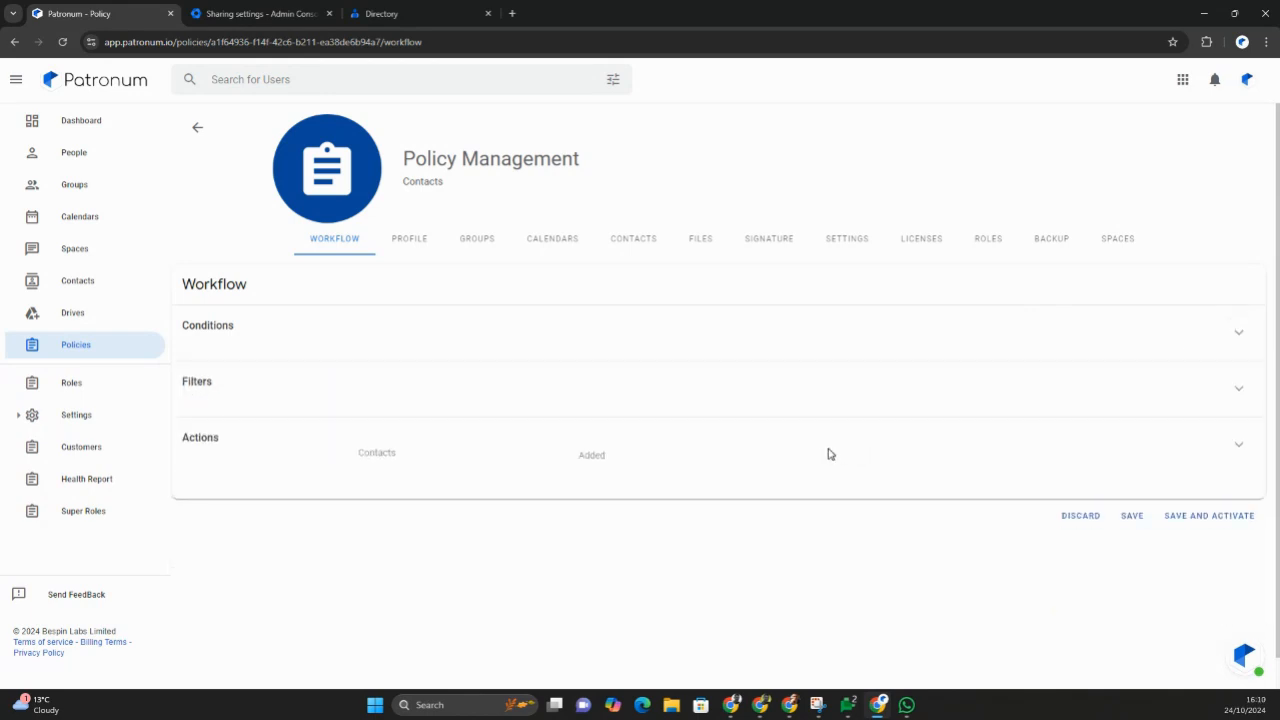
# Step: Examine the attributes offered for the policy's workflow Filters, and open the policy's Contacts settings
pyautogui.click(1237, 391)
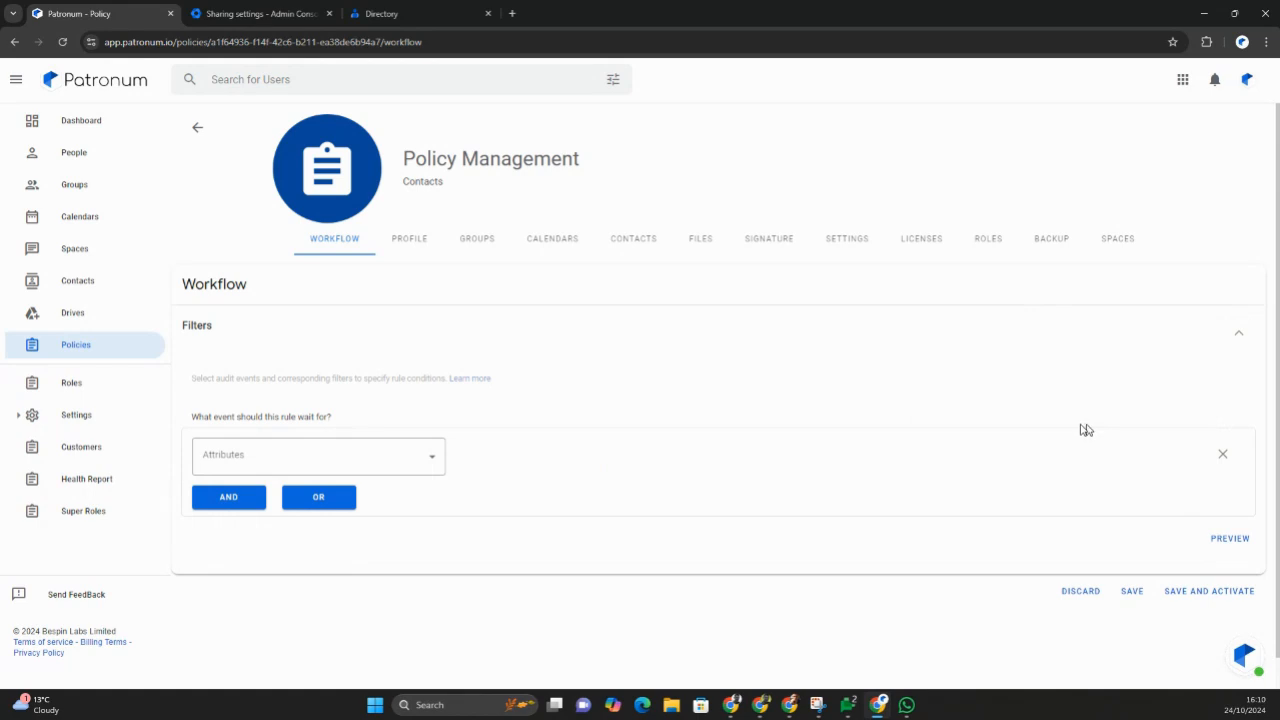
pyautogui.click(423, 466)
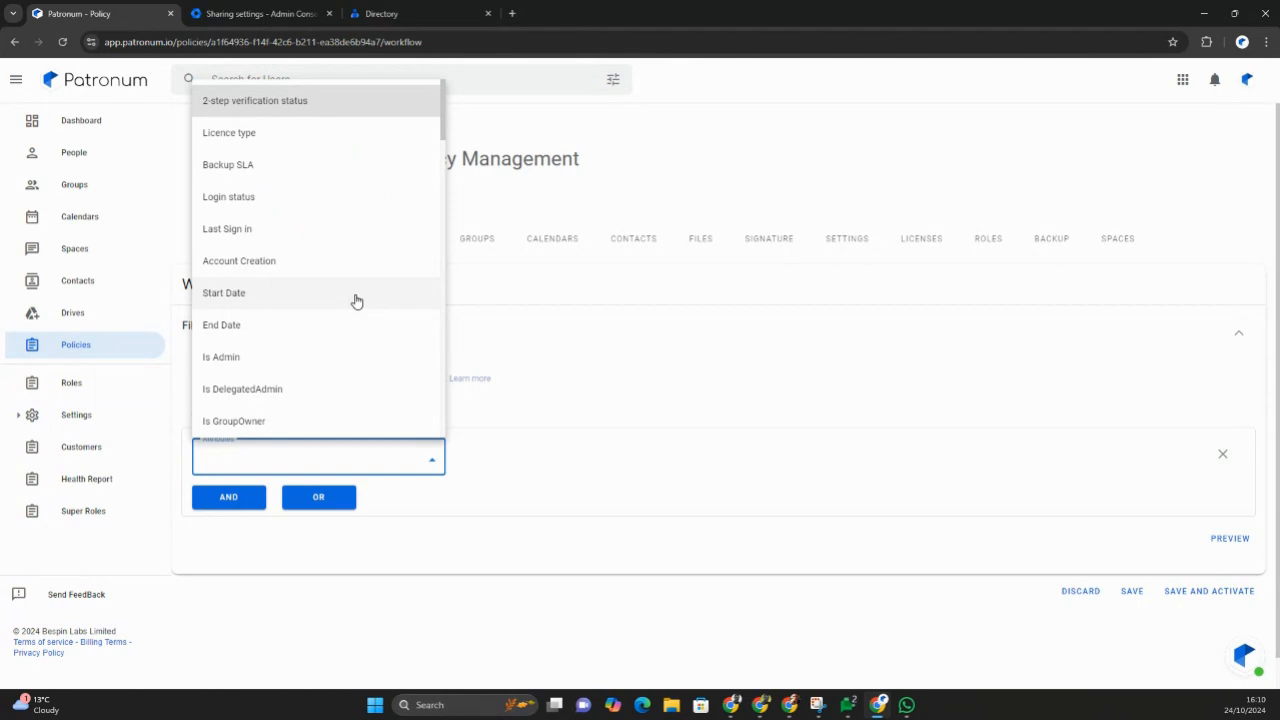
pyautogui.scroll(-10, 356, 300)
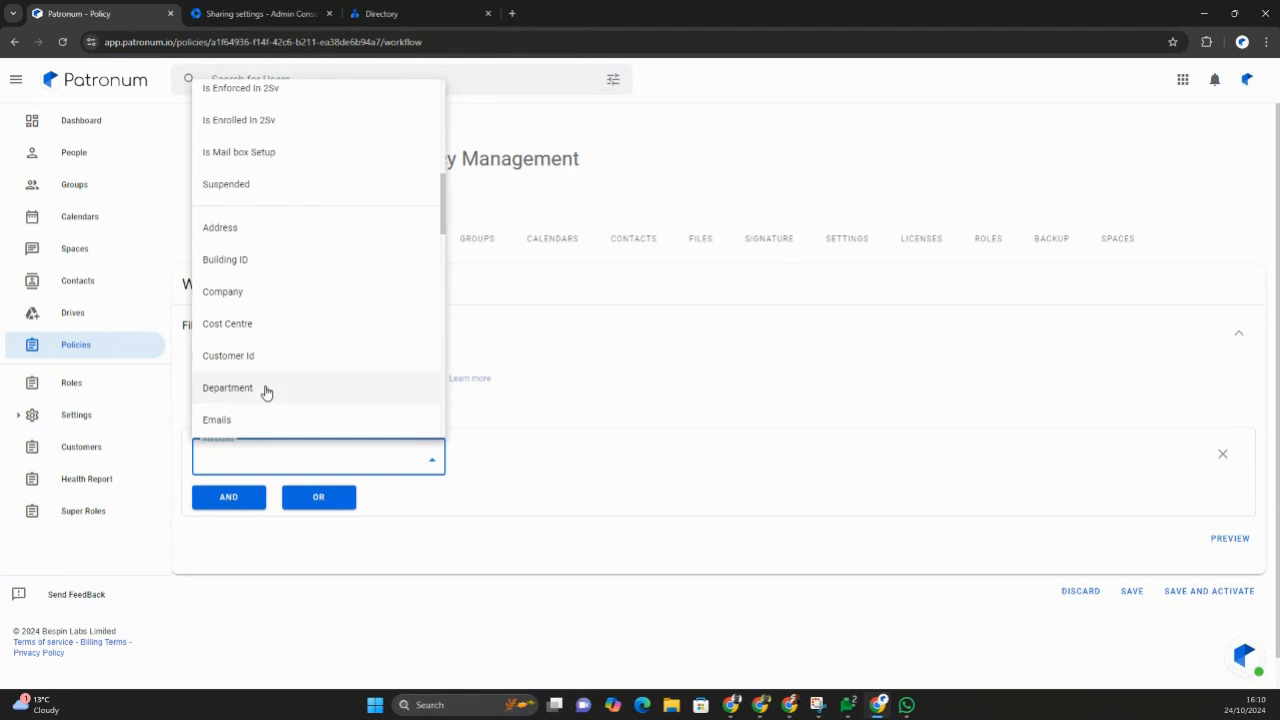
pyautogui.scroll(-3, 265, 392)
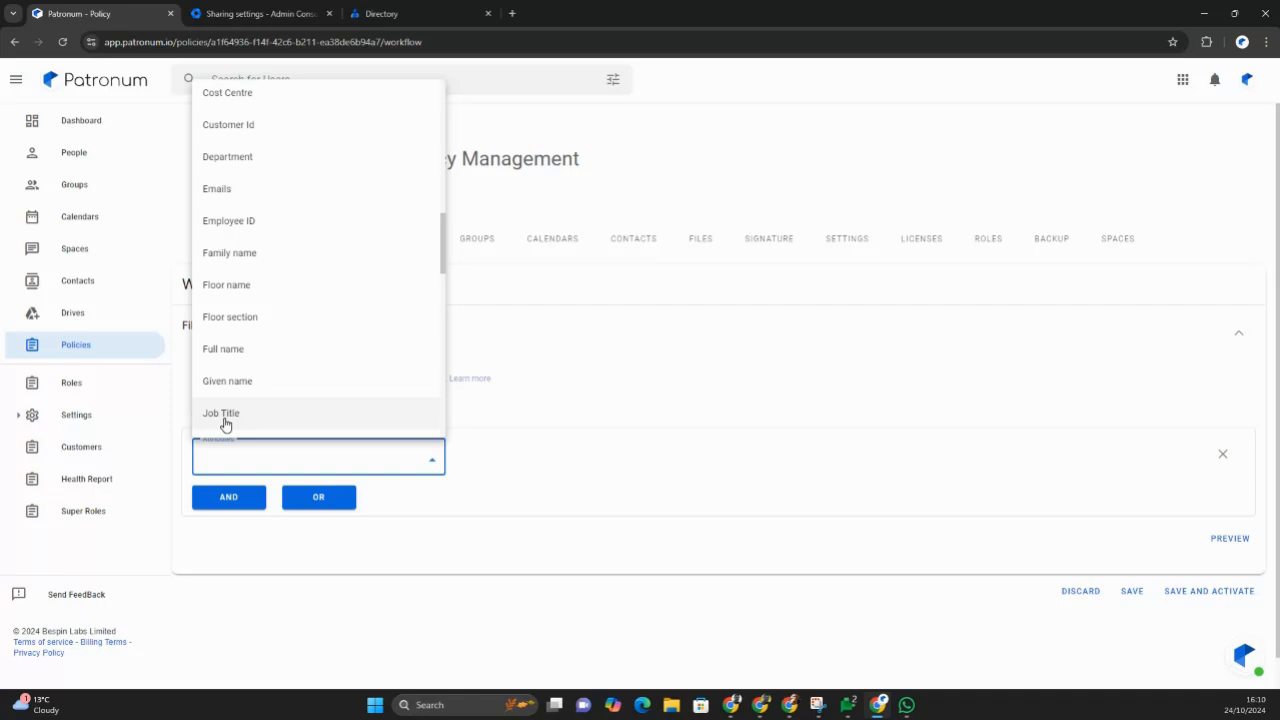
pyautogui.click(566, 354)
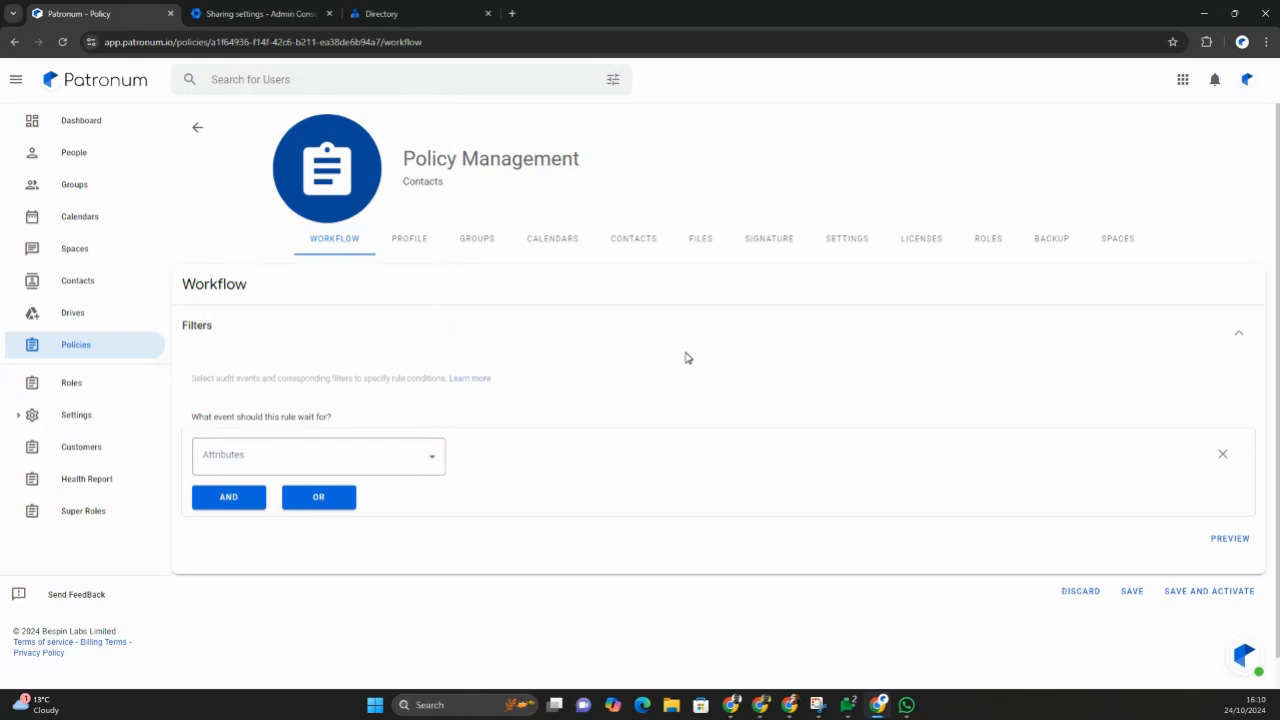
pyautogui.click(631, 250)
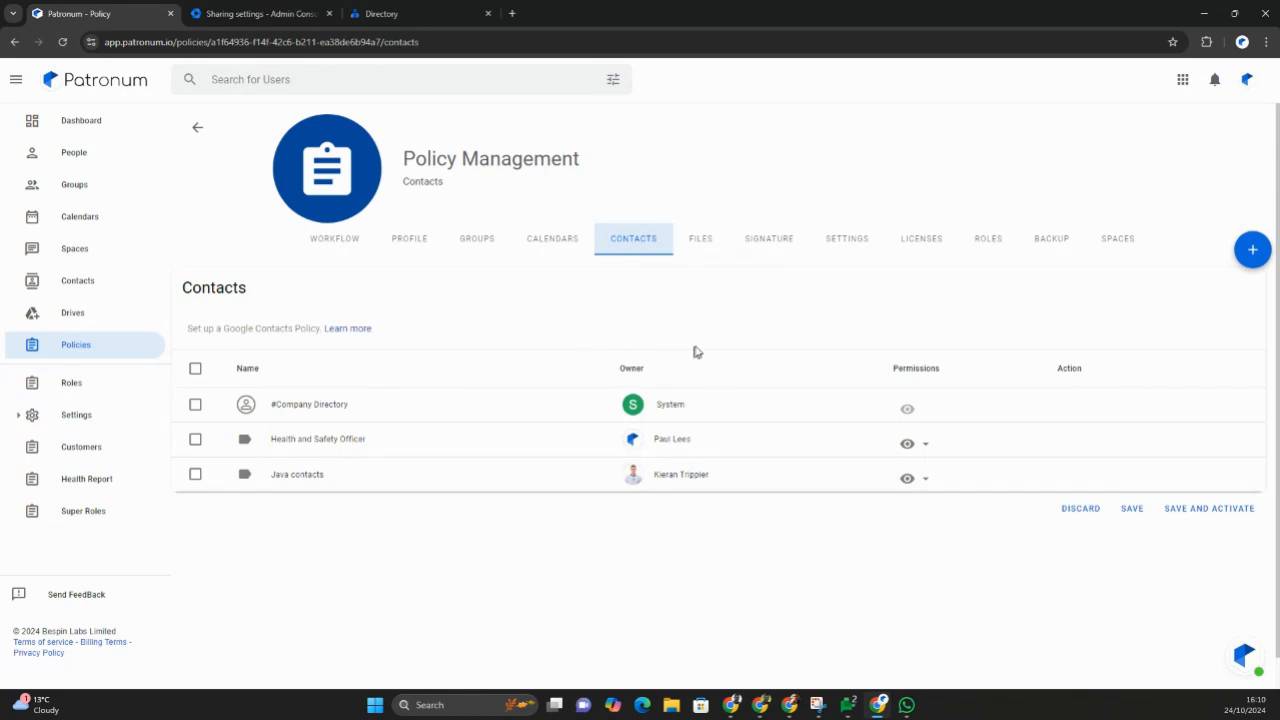
# Step: Start a new contact label sourced from Directory Contacts and name it #Marketing
pyautogui.click(1252, 252)
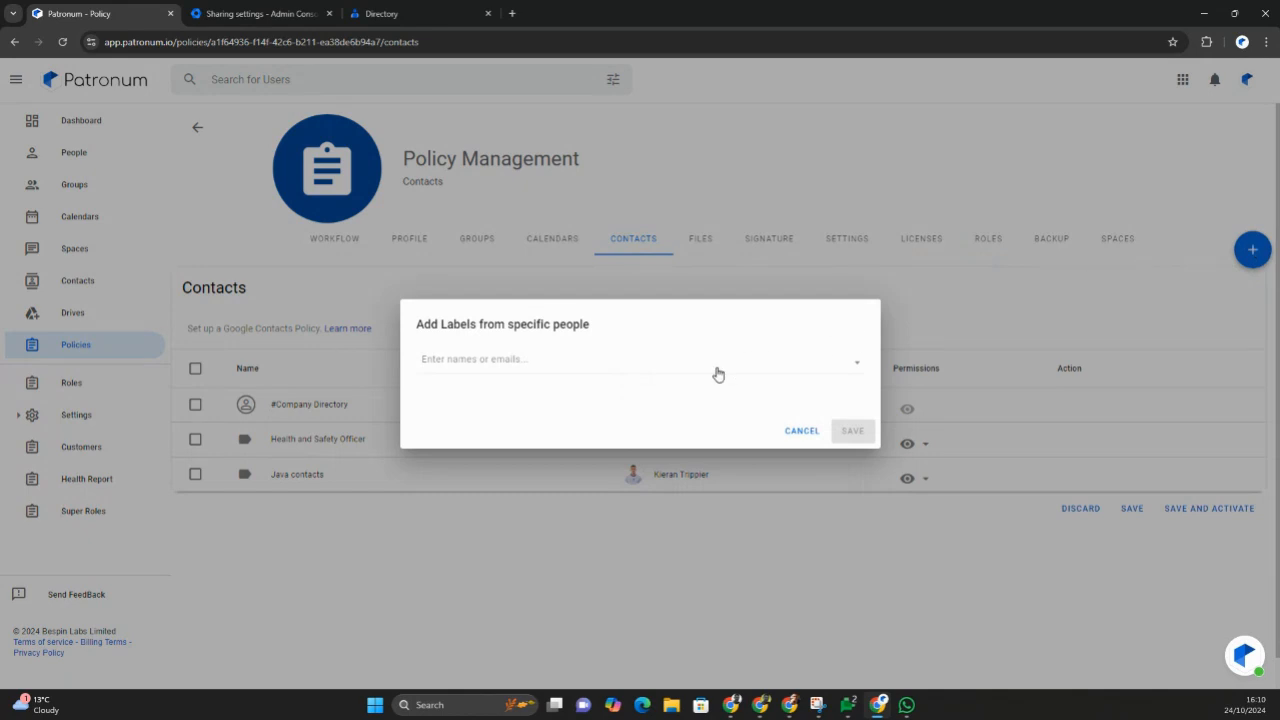
pyautogui.click(584, 373)
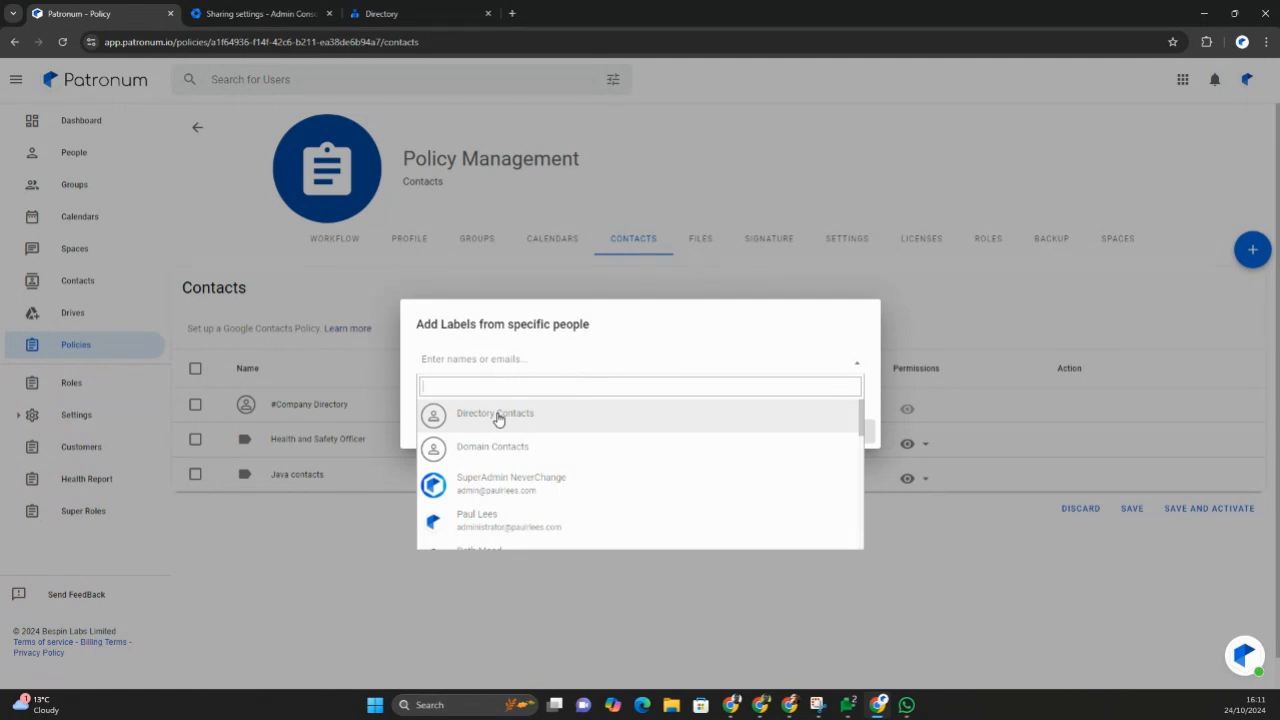
pyautogui.click(498, 416)
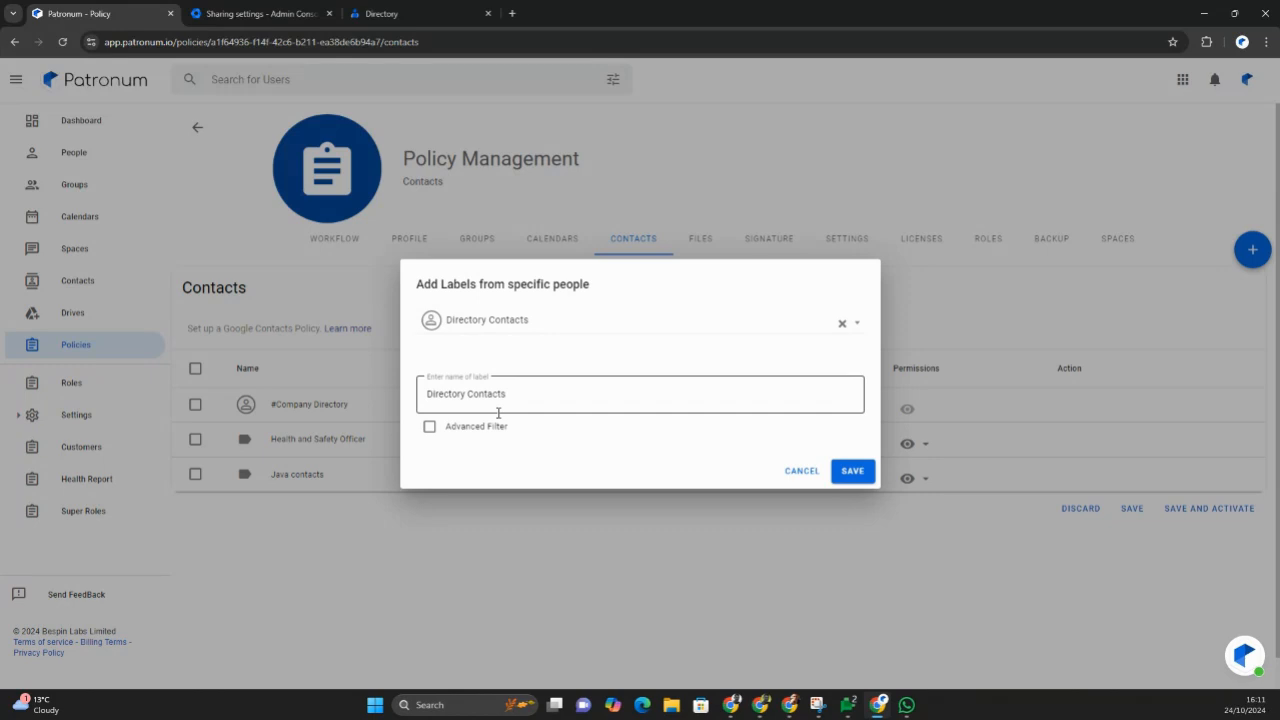
pyautogui.click(527, 393)
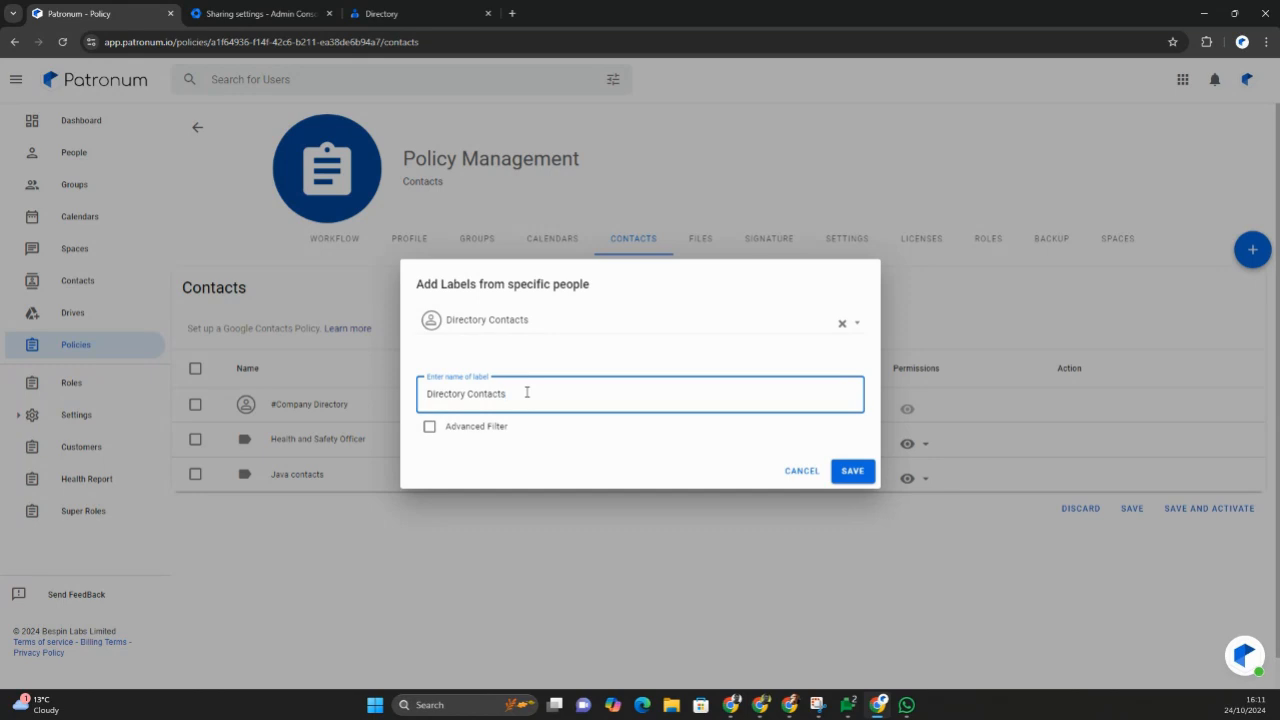
pyautogui.hotkey('ctrl', 'shift', 'Left')
pyautogui.hotkey('ctrl', 'shift', 'Left')
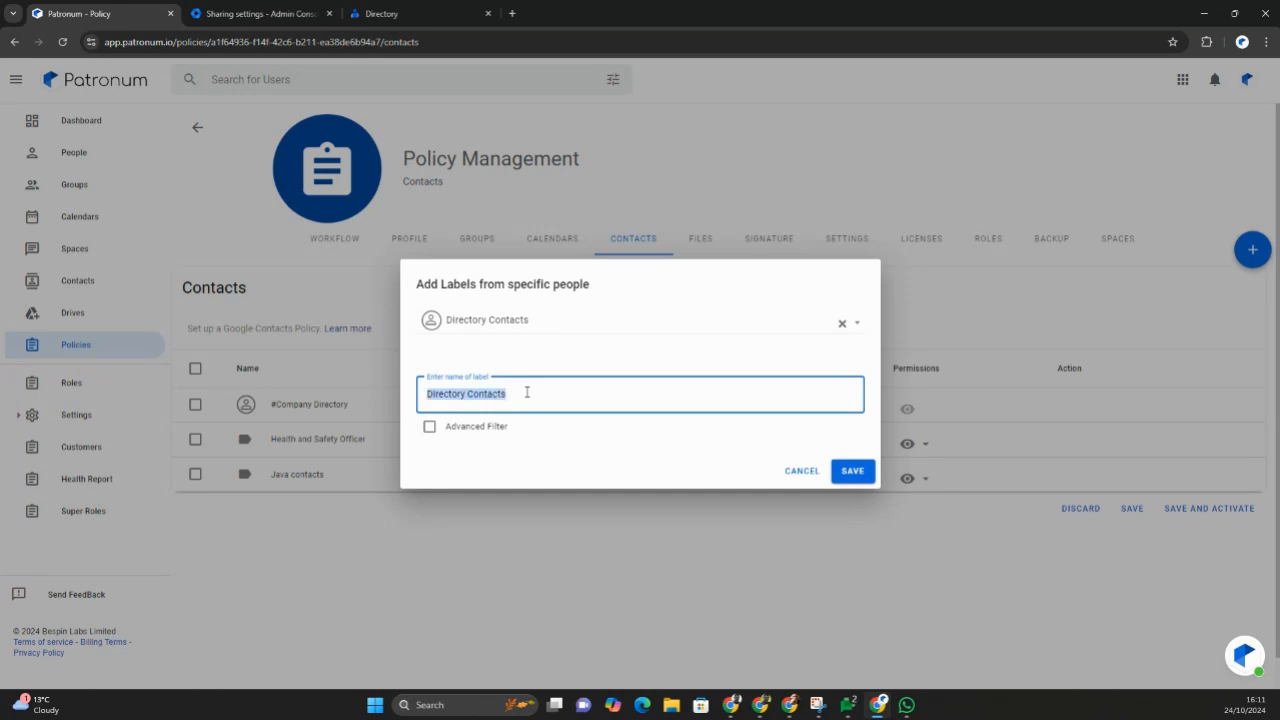
pyautogui.write('Marketing')
pyautogui.press('Home')
pyautogui.write('#')
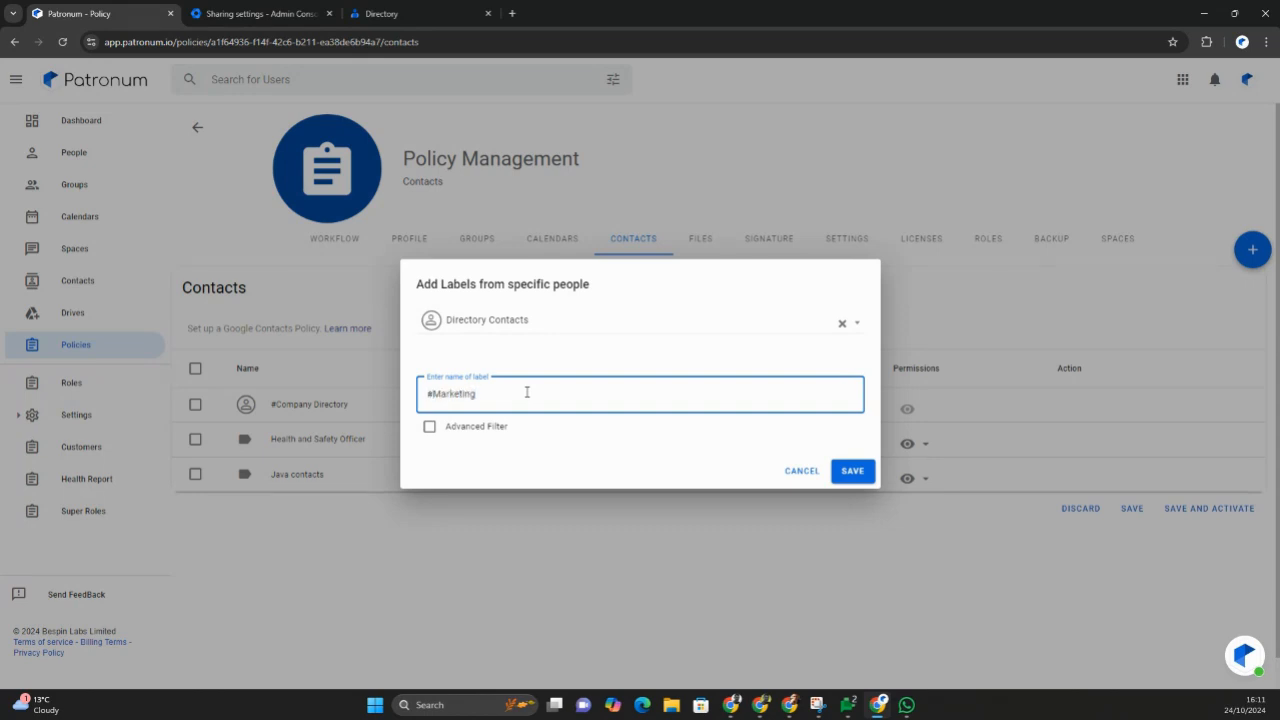
# Step: Enable Advanced Filter for the label, set the condition Department Contains Marketing, and cancel the label creation
pyautogui.click(429, 428)
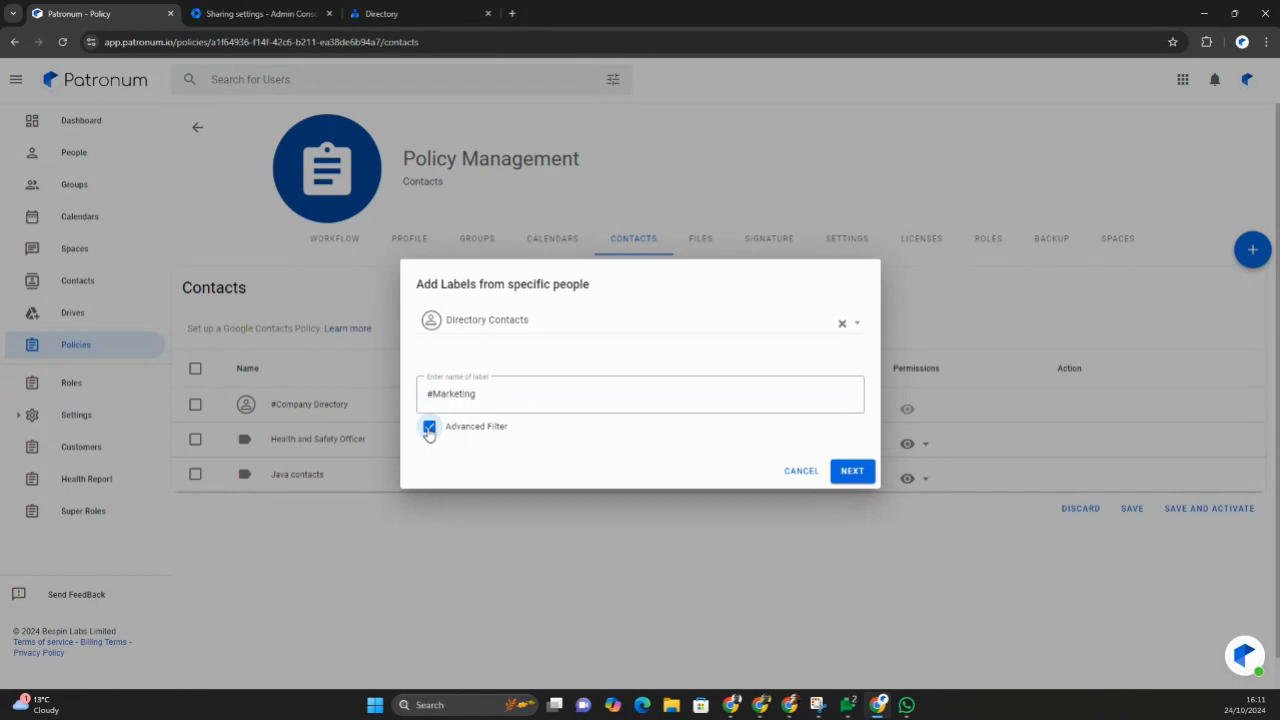
pyautogui.click(849, 473)
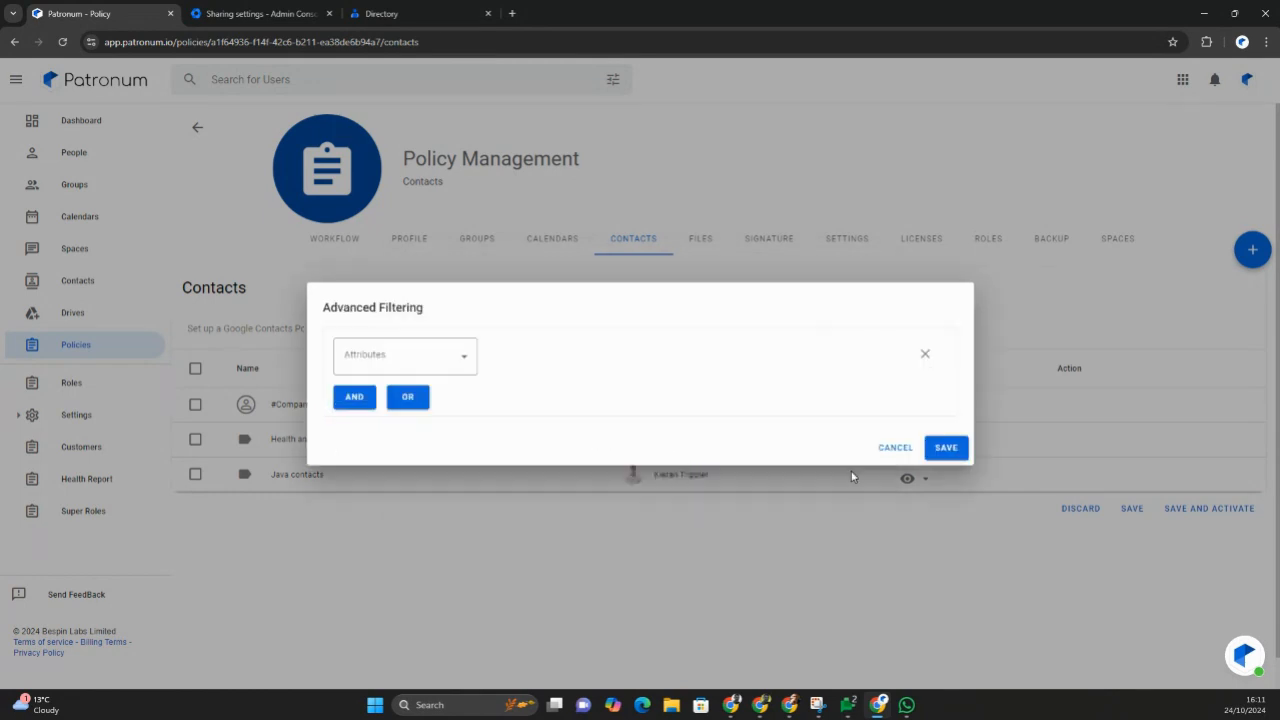
pyautogui.click(452, 357)
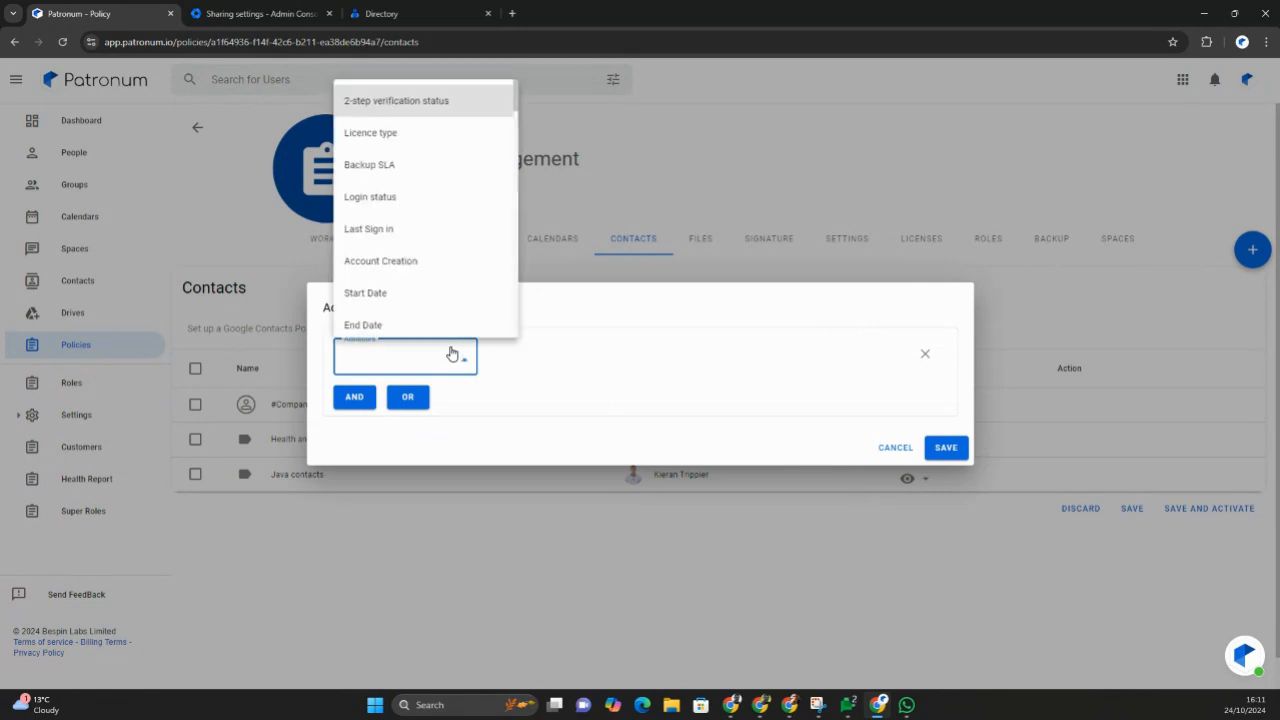
pyautogui.scroll(-8, 445, 310)
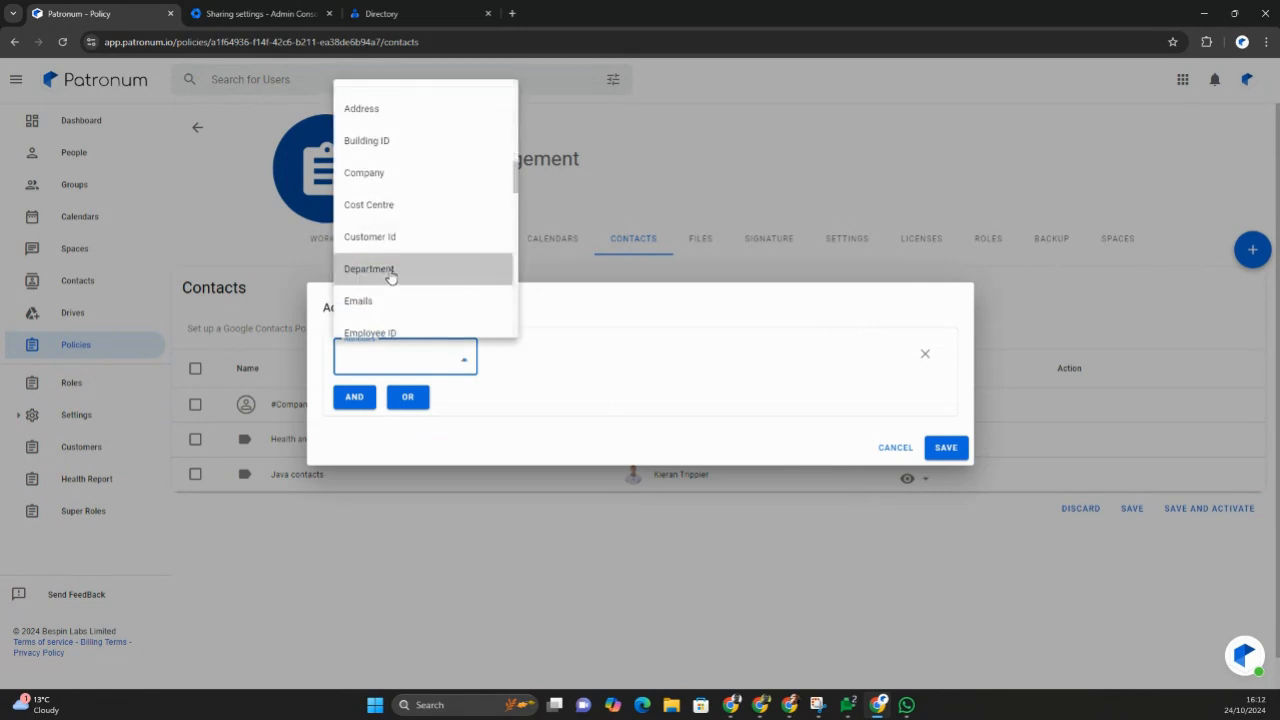
pyautogui.click(390, 273)
pyautogui.click(543, 369)
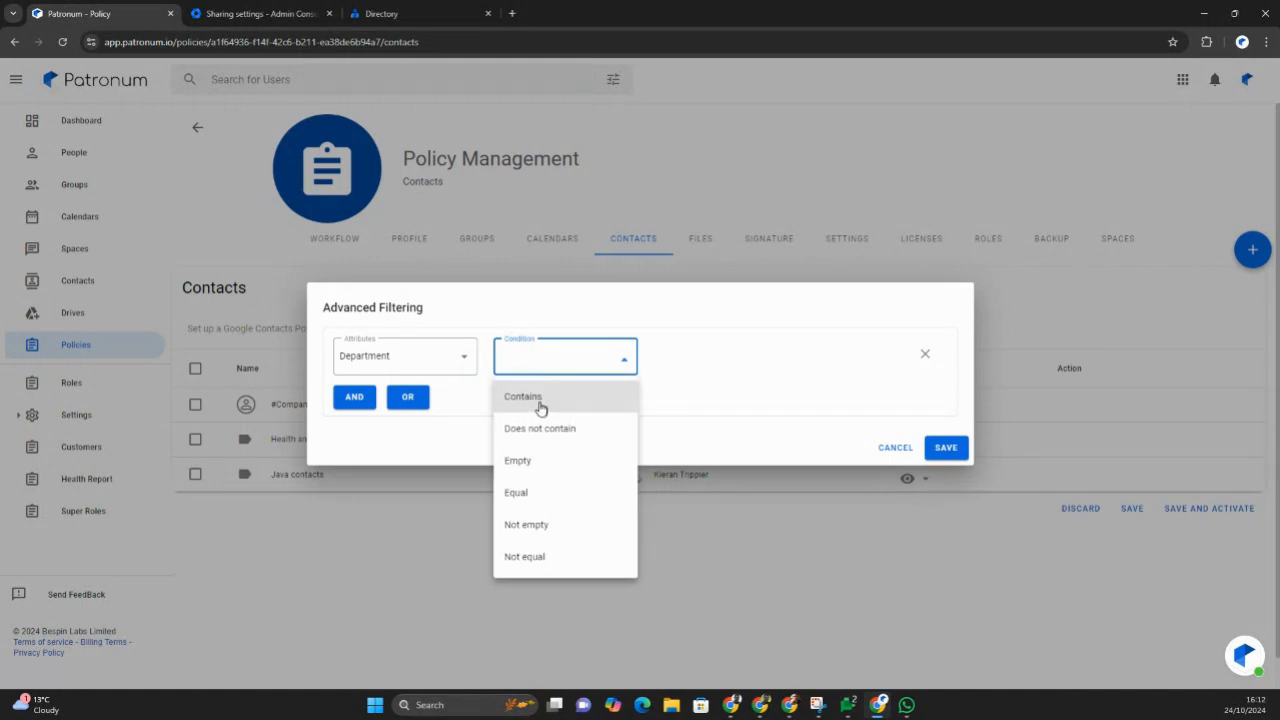
pyautogui.click(538, 400)
pyautogui.click(681, 366)
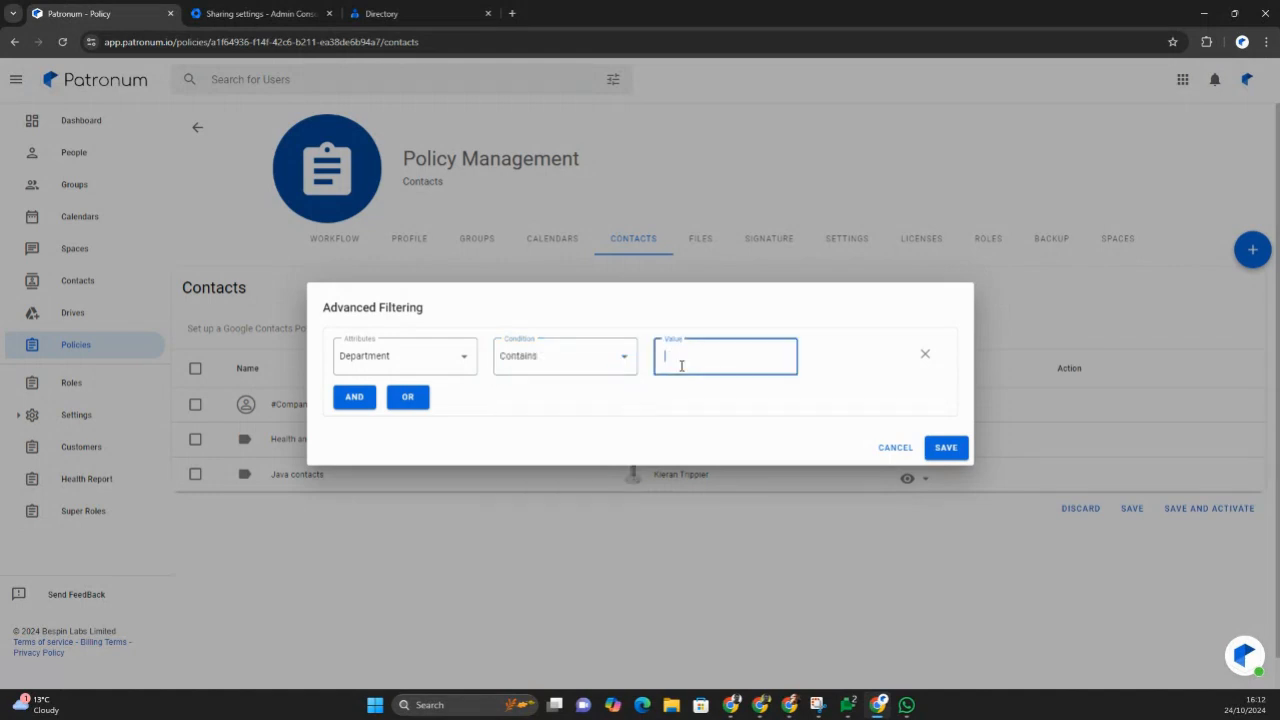
pyautogui.write('Marketing')
pyautogui.click(891, 447)
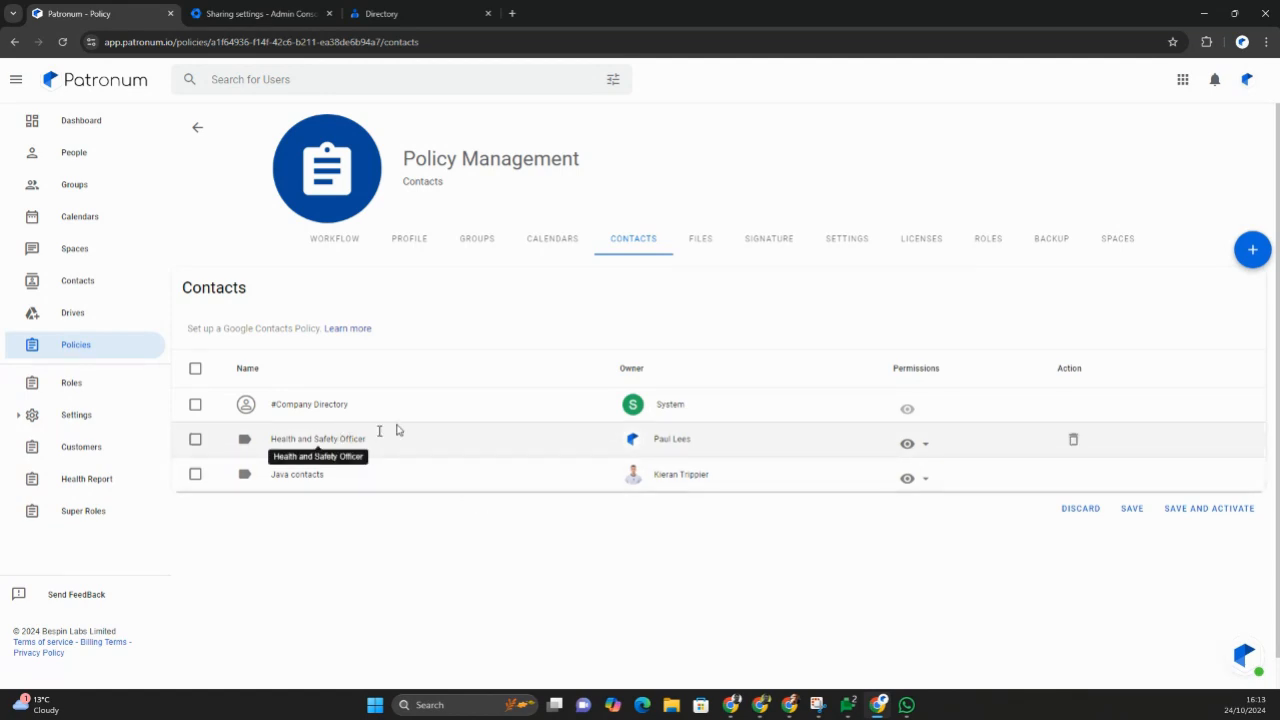
# Step: Start adding labels from a specific person, choose the administrator account as the source, and select its Hot Leads label
pyautogui.click(1251, 252)
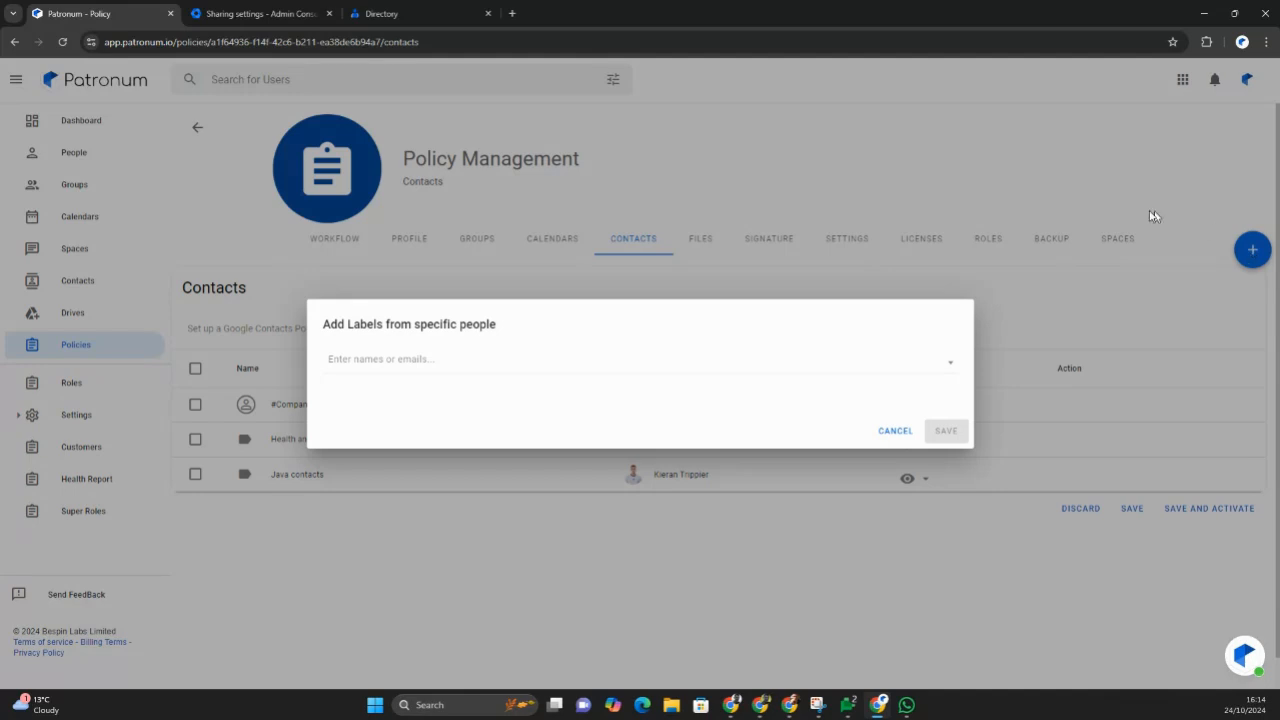
pyautogui.click(471, 373)
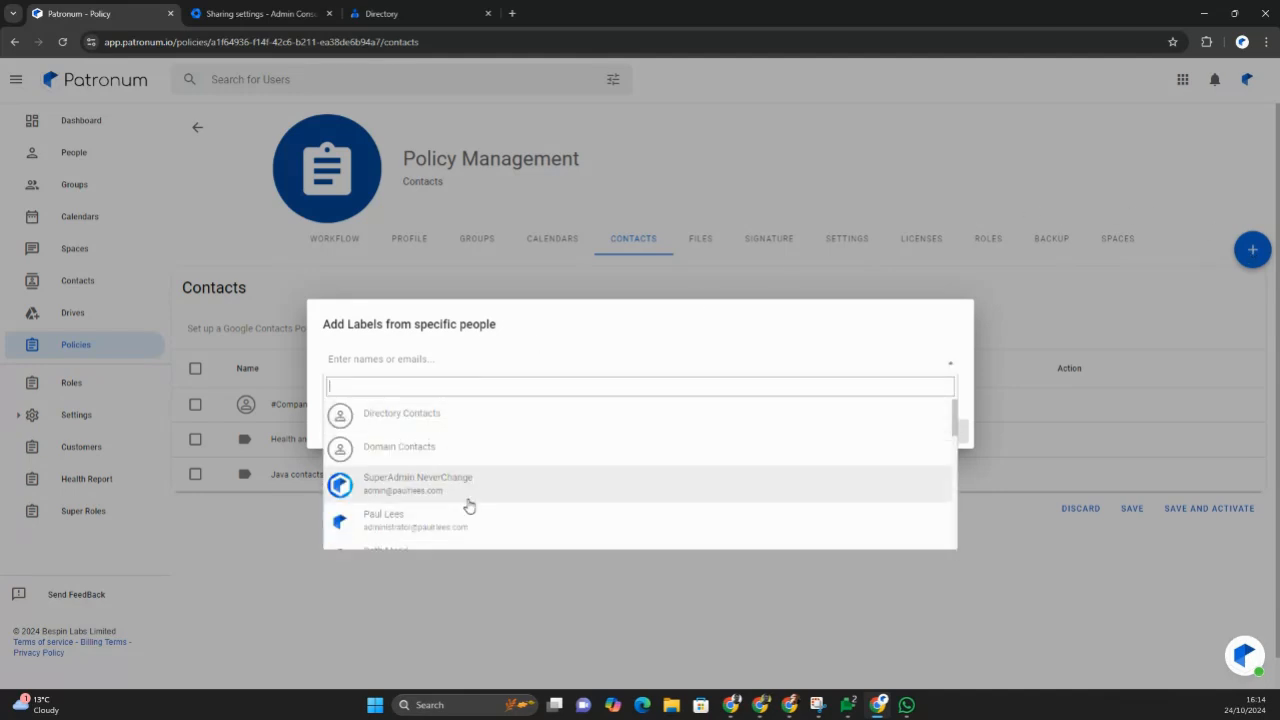
pyautogui.scroll(-1, 469, 506)
pyautogui.scroll(1, 469, 523)
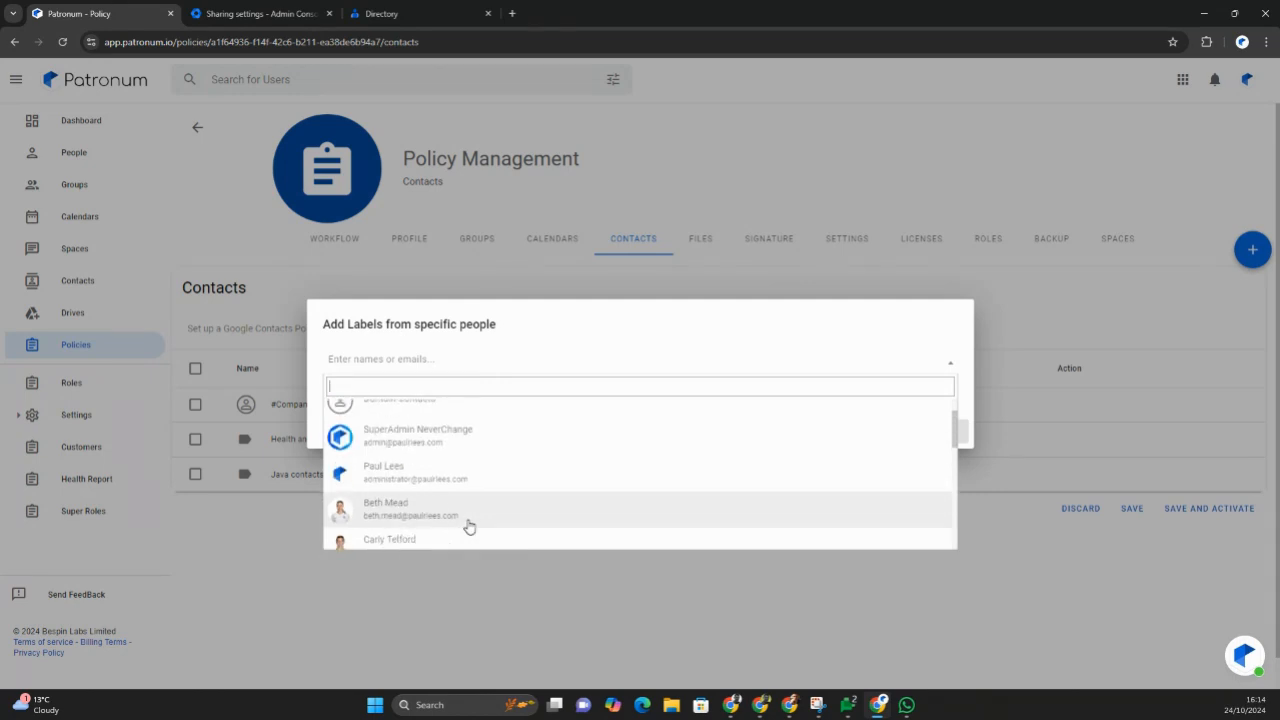
pyautogui.click(419, 473)
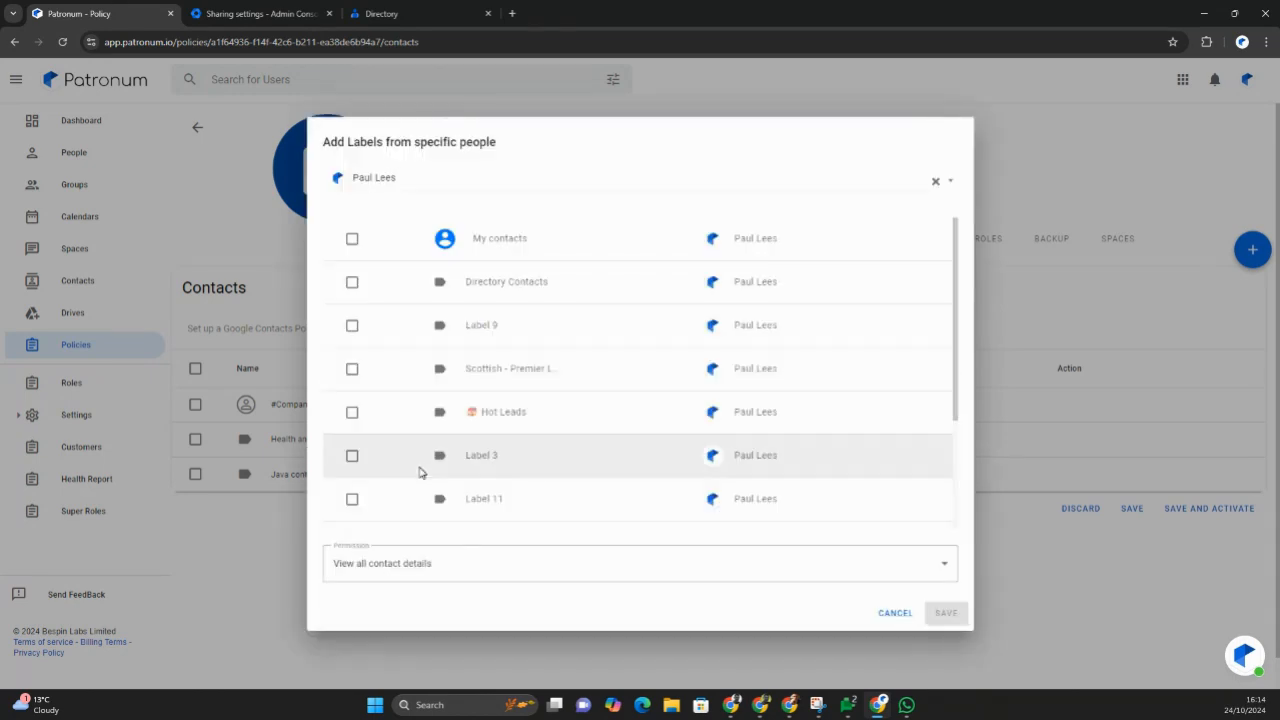
pyautogui.click(352, 413)
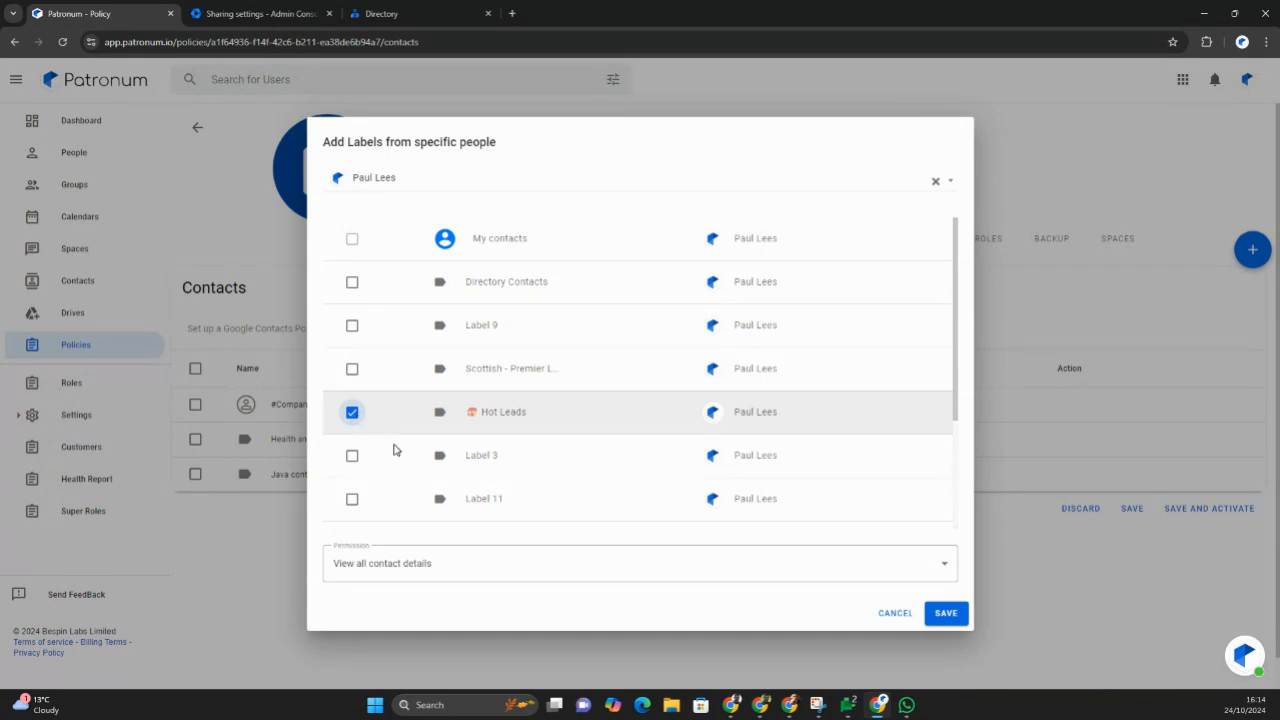
# Step: Examine the permission options for the Hot Leads label, and cancel adding the label
pyautogui.click(437, 566)
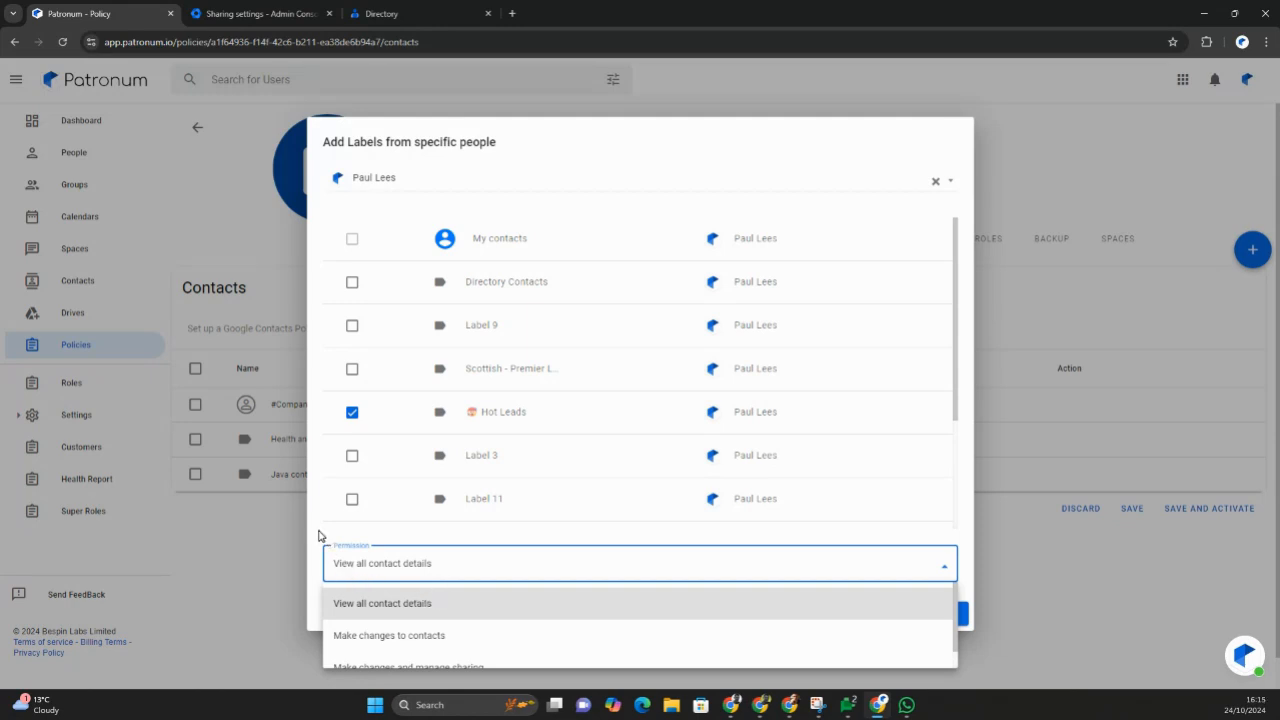
pyautogui.click(354, 531)
pyautogui.click(890, 614)
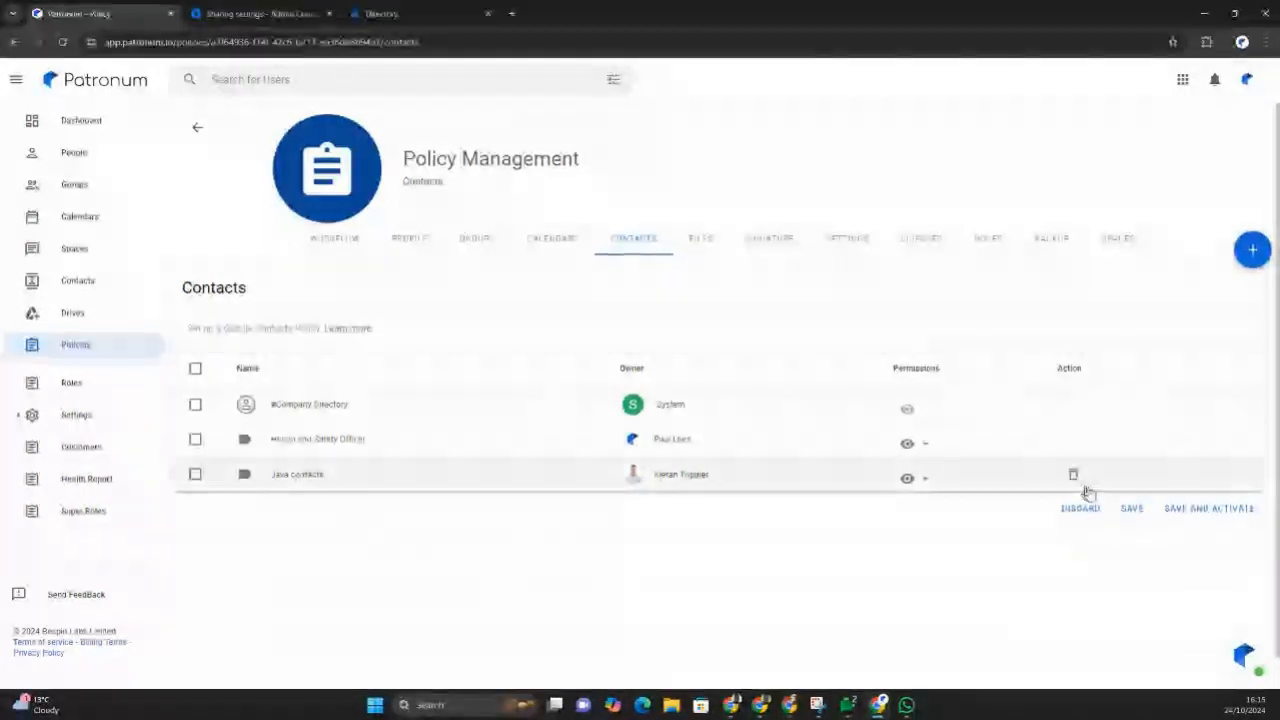
# Step: Leave the Contacts policy and review the Contact Sharing list and the Domain Contacts in the Contacts section
pyautogui.click(197, 128)
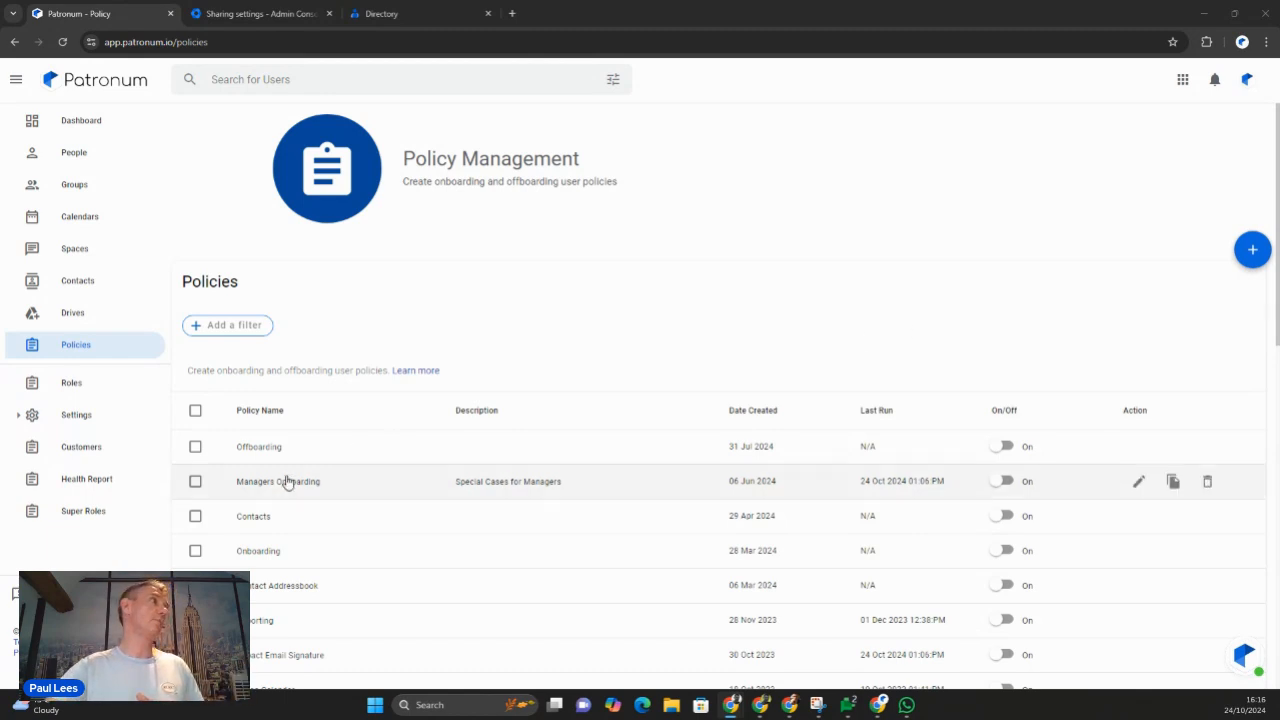
pyautogui.click(78, 283)
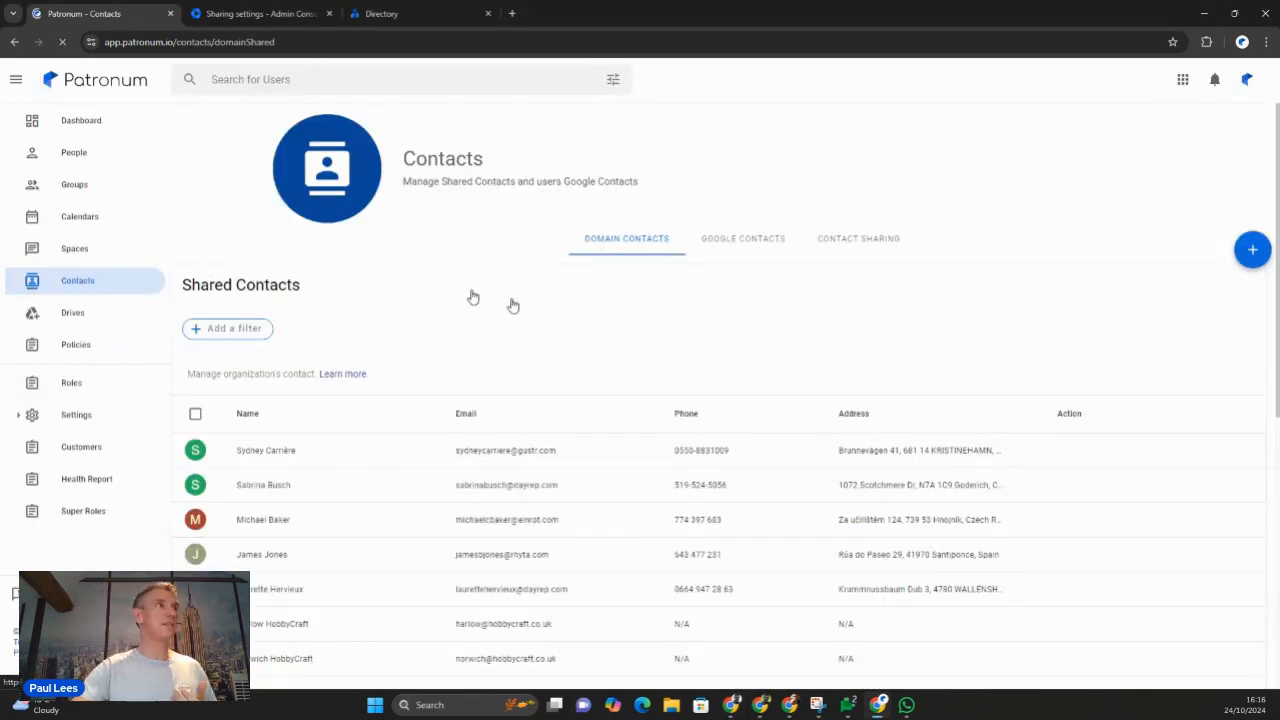
pyautogui.click(845, 247)
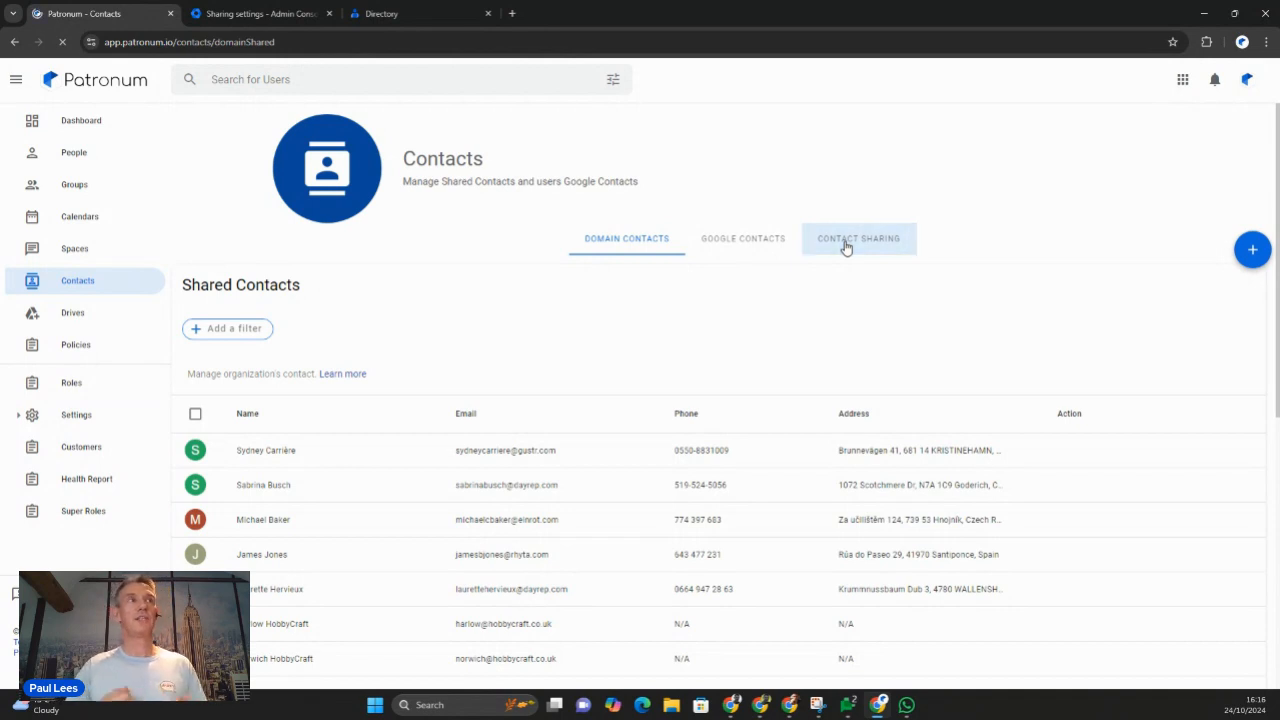
pyautogui.click(845, 245)
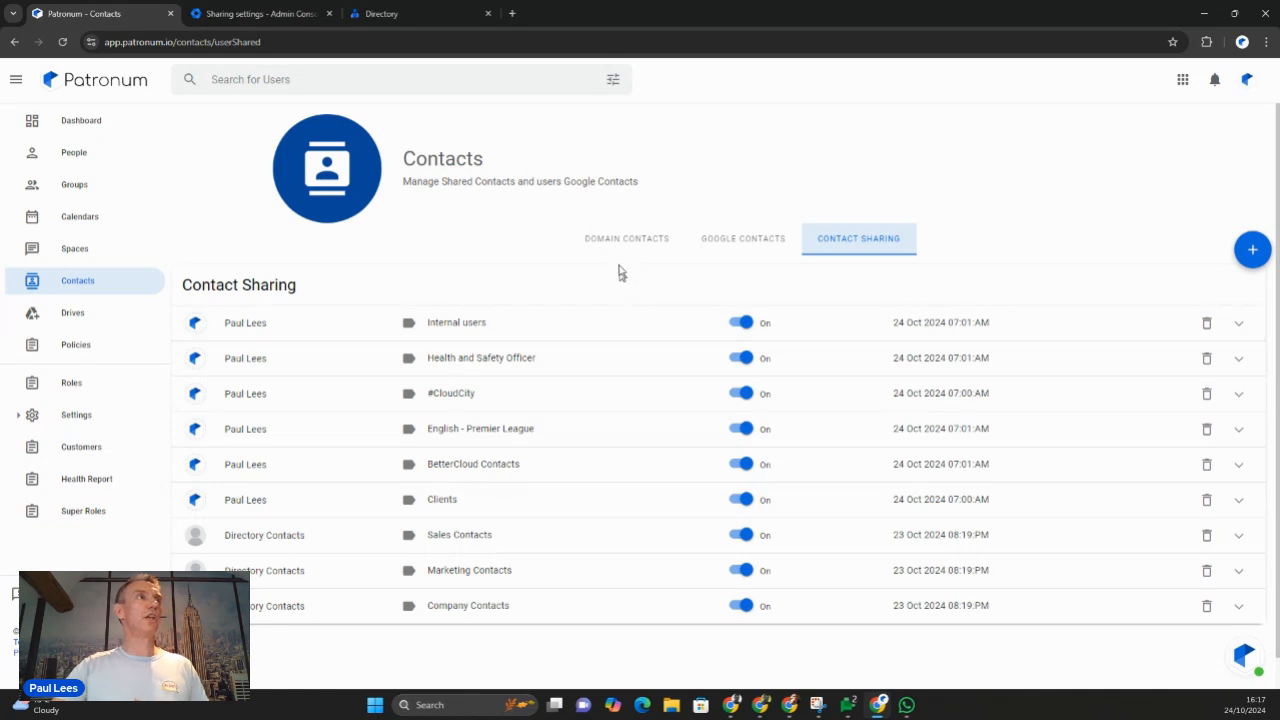
pyautogui.click(613, 244)
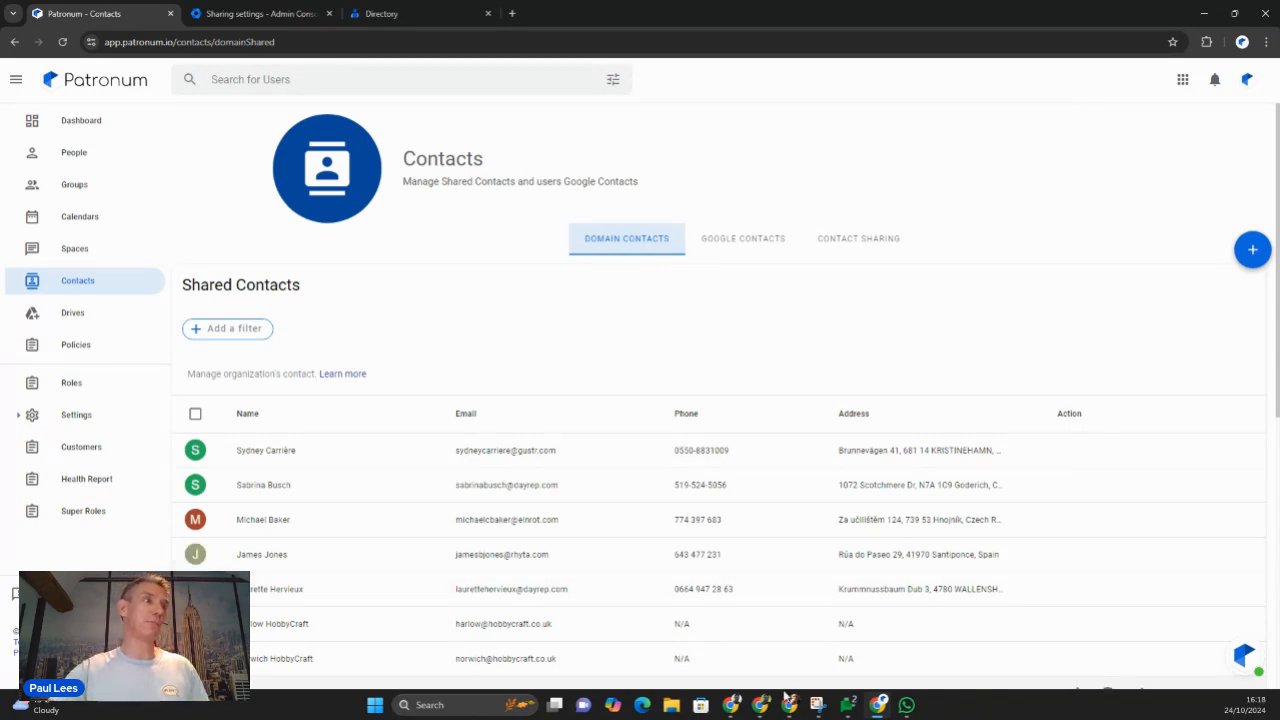
# Step: Switch to the Google Slides presentation, start the slideshow from the Demo slide with the camera off, and advance one slide
pyautogui.moveTo(730, 711)
pyautogui.click(975, 643)
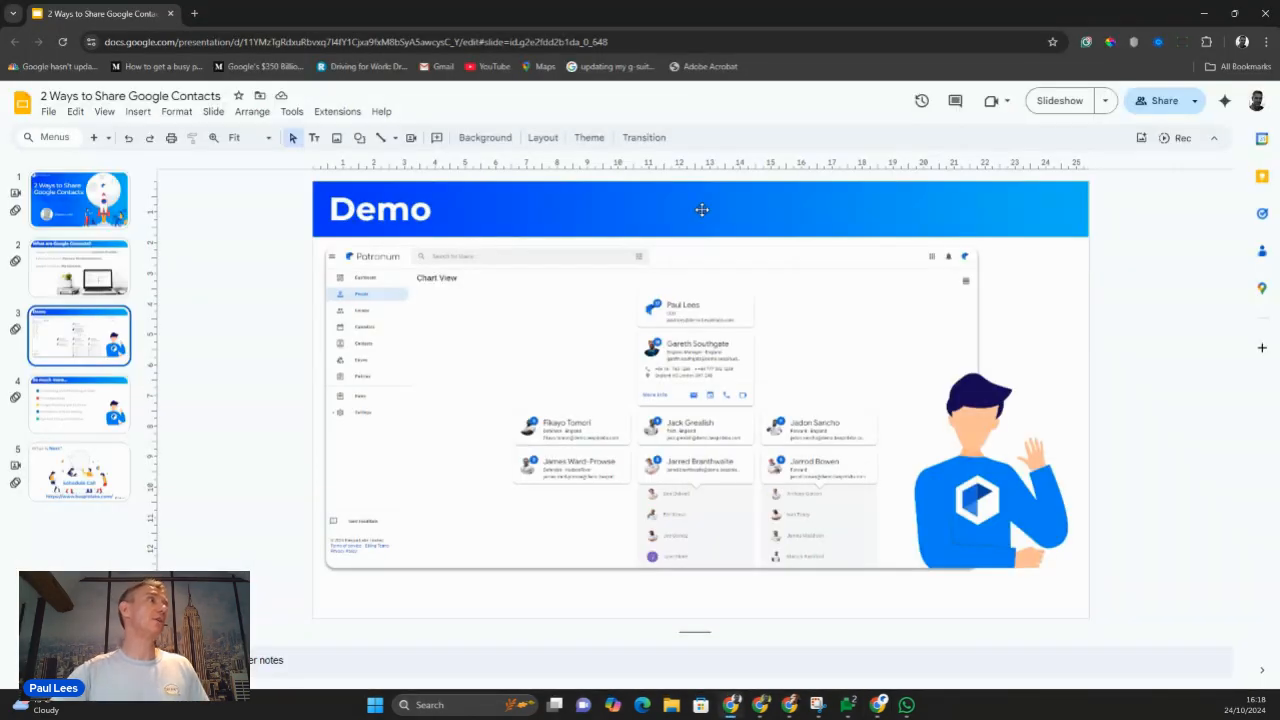
pyautogui.click(1074, 102)
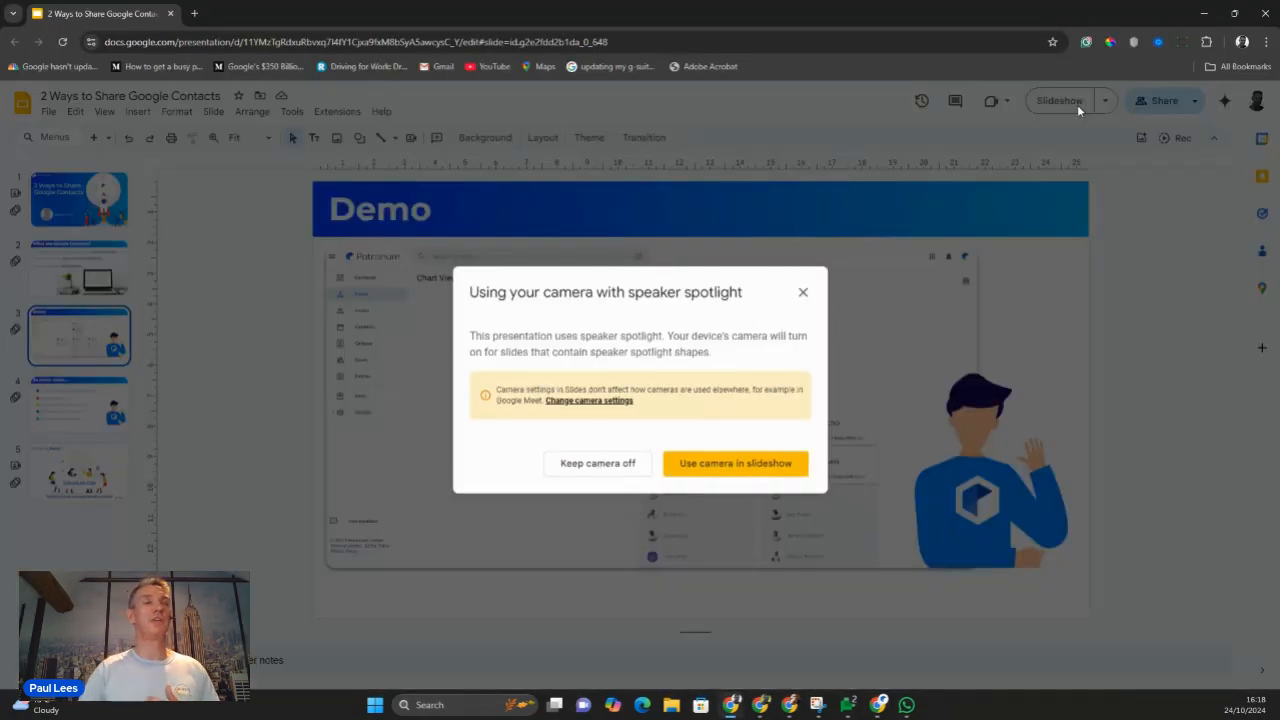
pyautogui.click(616, 474)
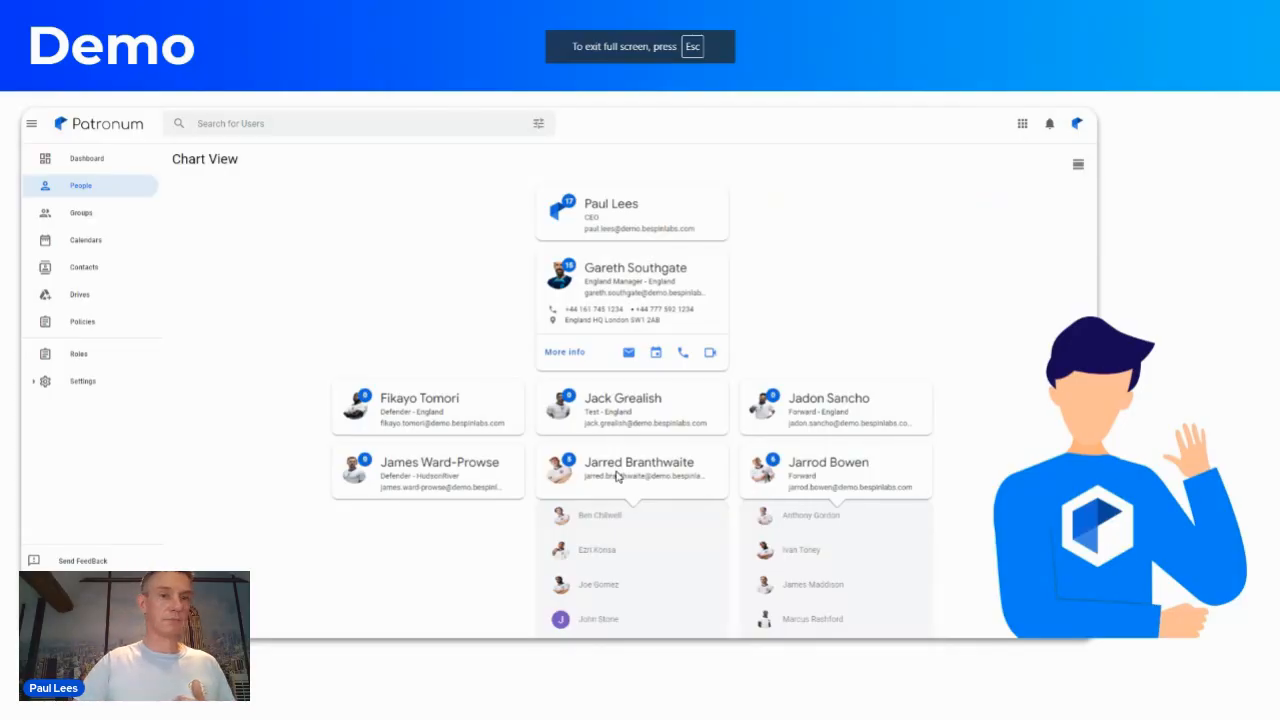
pyautogui.press('Right')
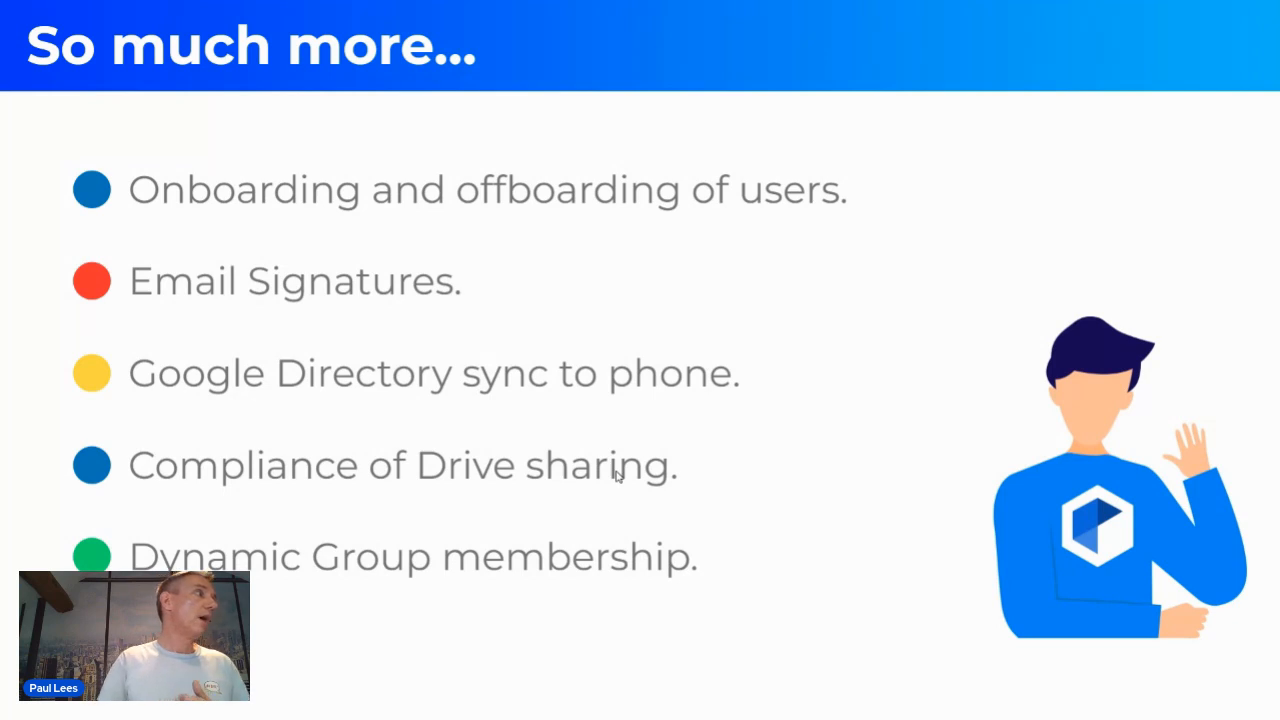